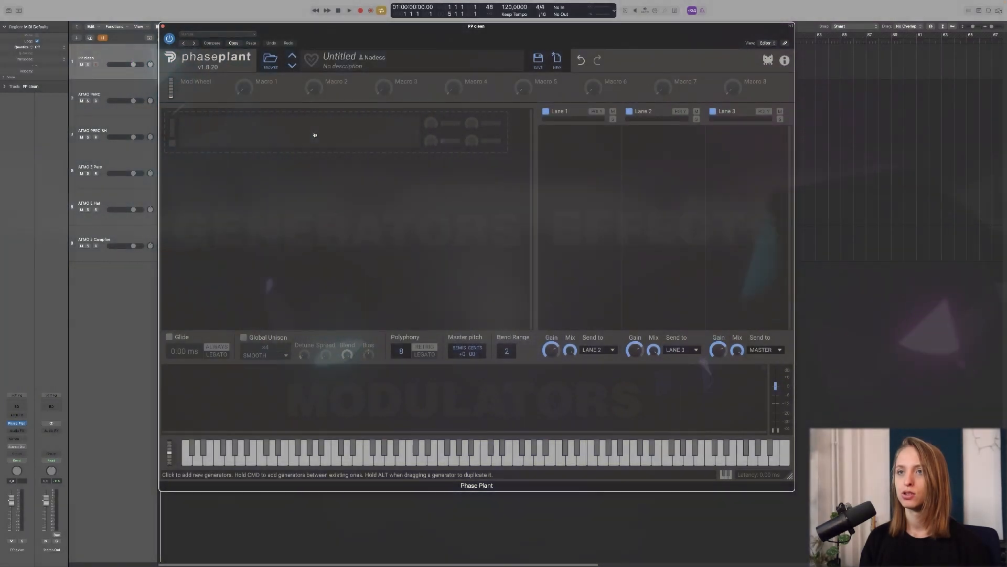
# Step: Add a Sampler loaded with the Factory Scapes 'Rain' sample, shifted up to about +171 Hz
pyautogui.click(315, 135)
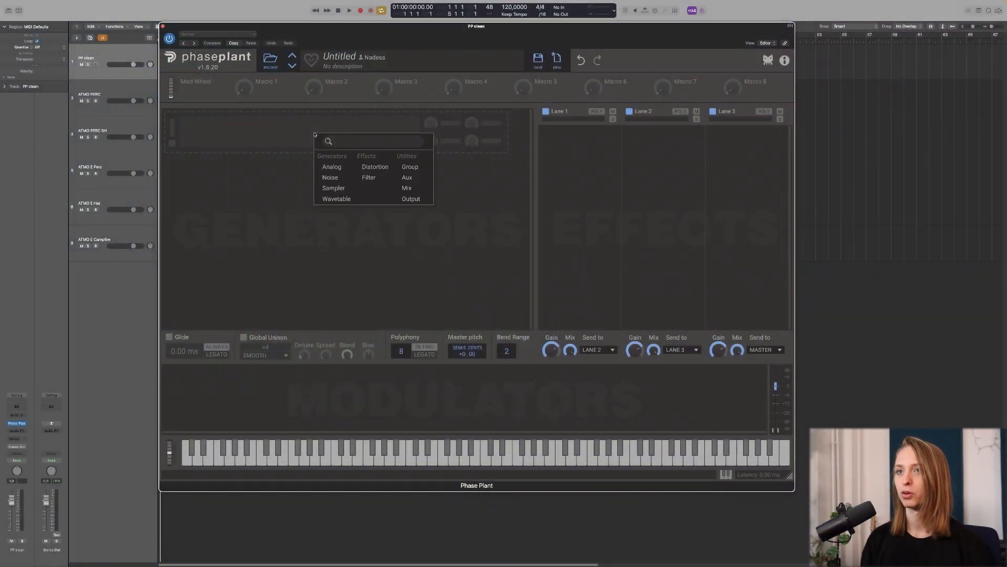
pyautogui.click(334, 188)
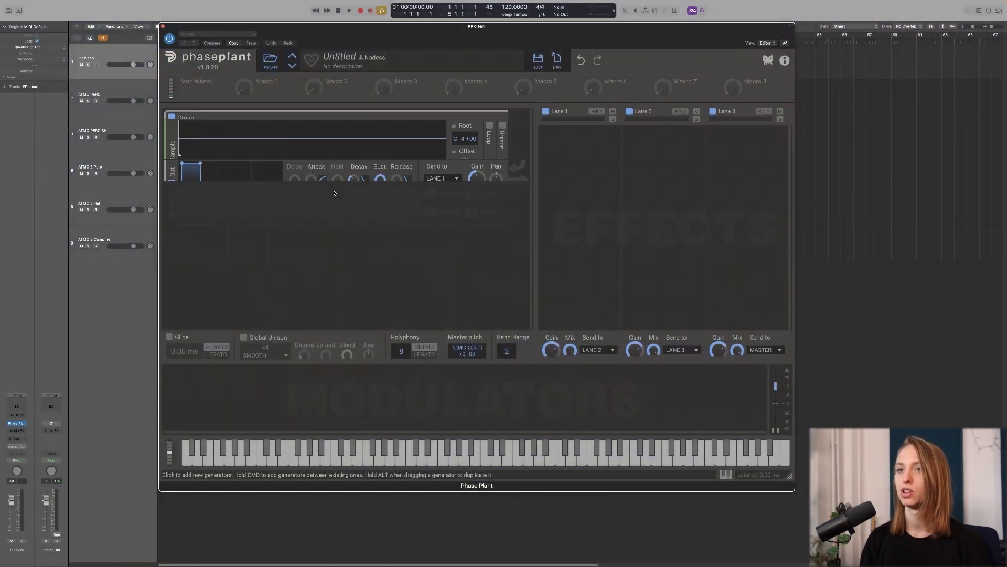
pyautogui.click(439, 167)
pyautogui.click(499, 321)
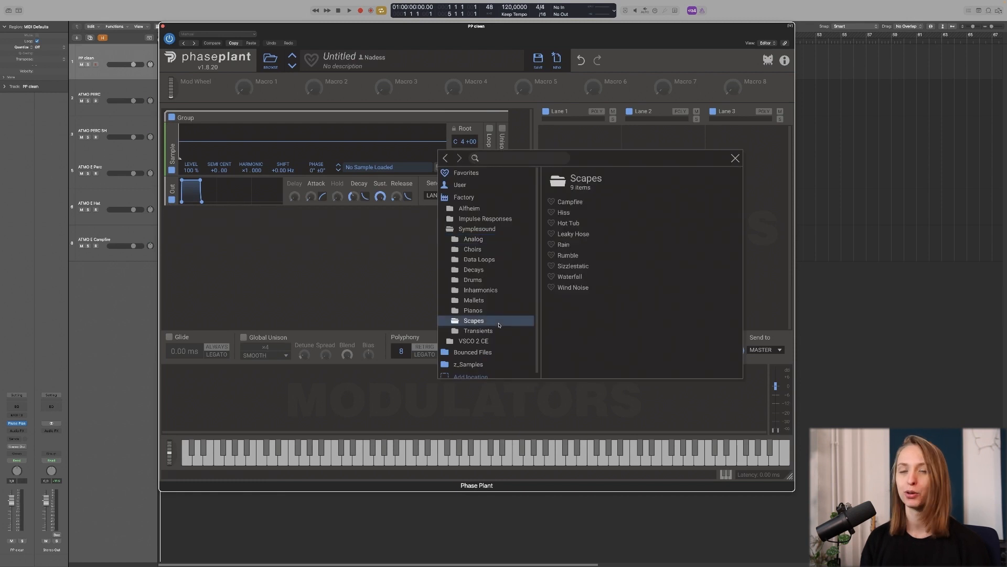
pyautogui.doubleClick(563, 244)
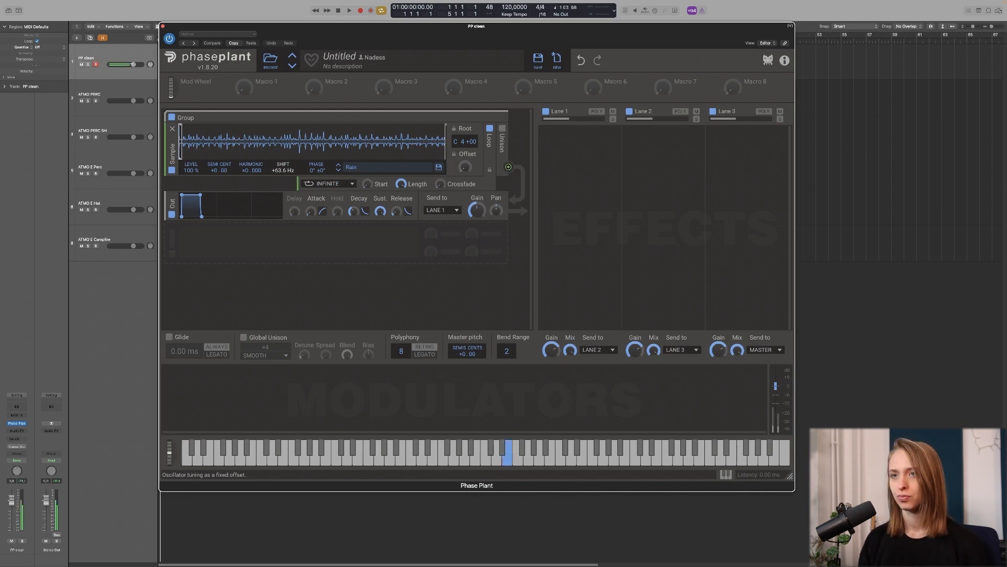
pyautogui.moveTo(284, 170)
pyautogui.mouseDown()
pyautogui.moveTo(284, 115)
pyautogui.moveTo(284, 151)
pyautogui.mouseUp()
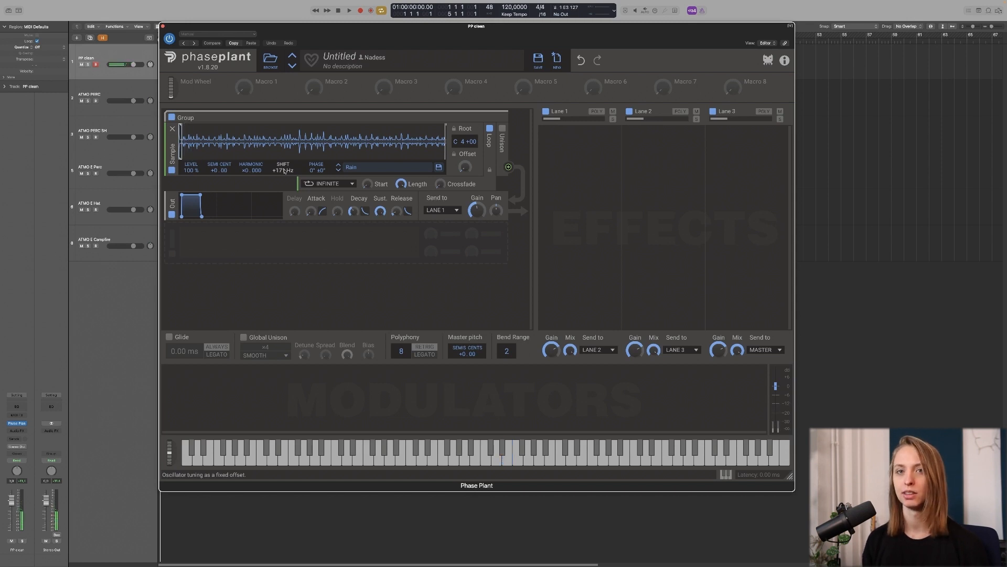
# Step: Add a filter with raised cutoff after the Rain sample, followed by an Overdrive distortion
pyautogui.keyDown('super'); pyautogui.click(283, 194); pyautogui.keyUp('super')
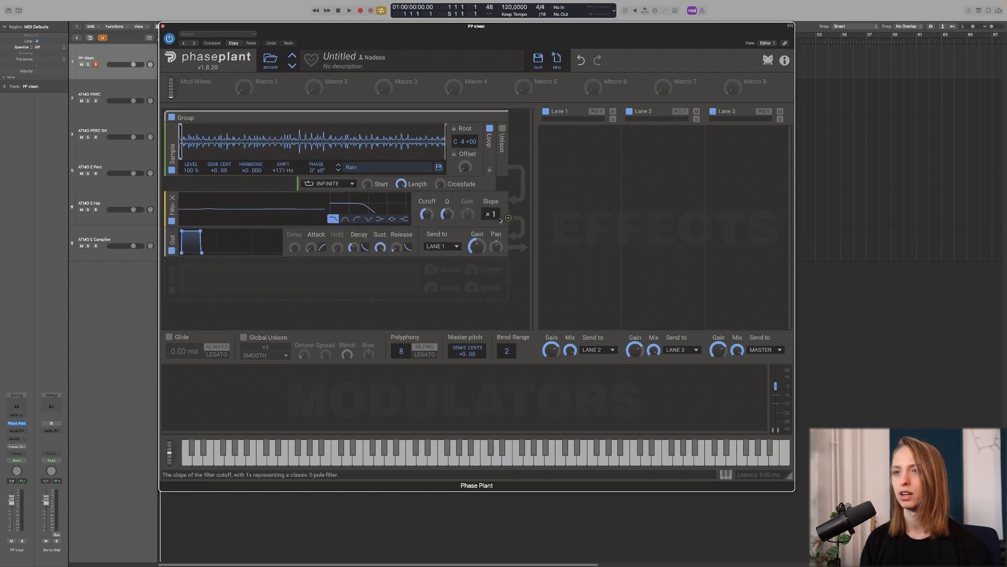
pyautogui.moveTo(429, 218); pyautogui.dragTo(430, 169)
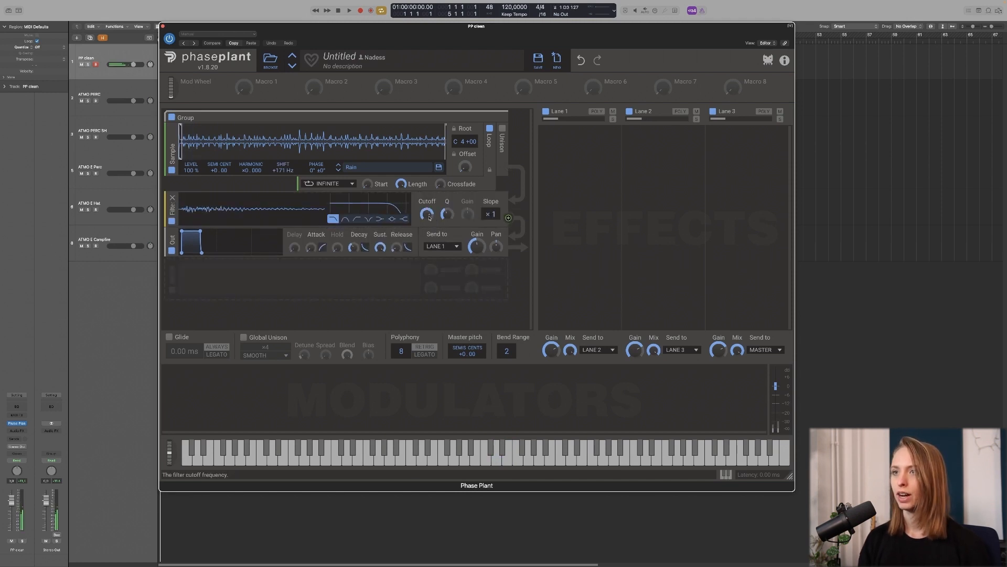
pyautogui.keyDown('super'); pyautogui.click(308, 227); pyautogui.keyUp('super')
pyautogui.click(369, 263)
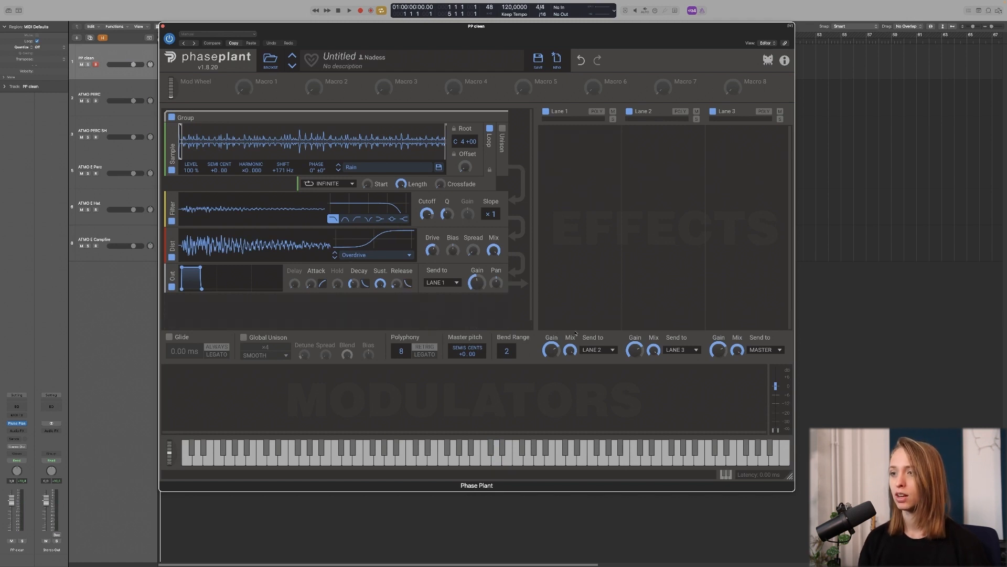
# Step: Route the Lane 1 and Lane 2 sends to MASTER
pyautogui.click(612, 350)
pyautogui.click(594, 369)
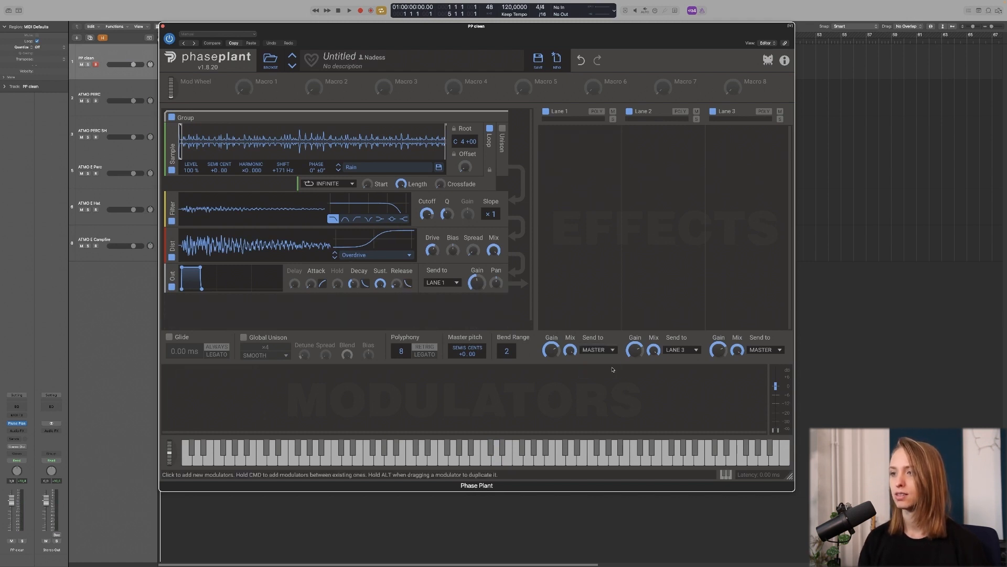
pyautogui.click(695, 350)
pyautogui.click(679, 360)
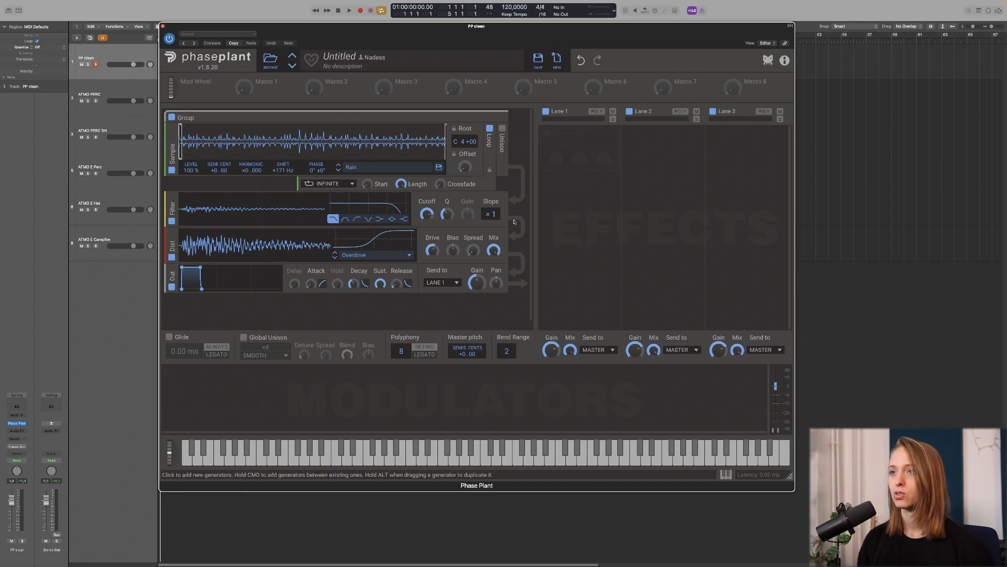
# Step: Add a Trance Gate followed by a Transient Shaper to Lane 1
pyautogui.click(578, 151)
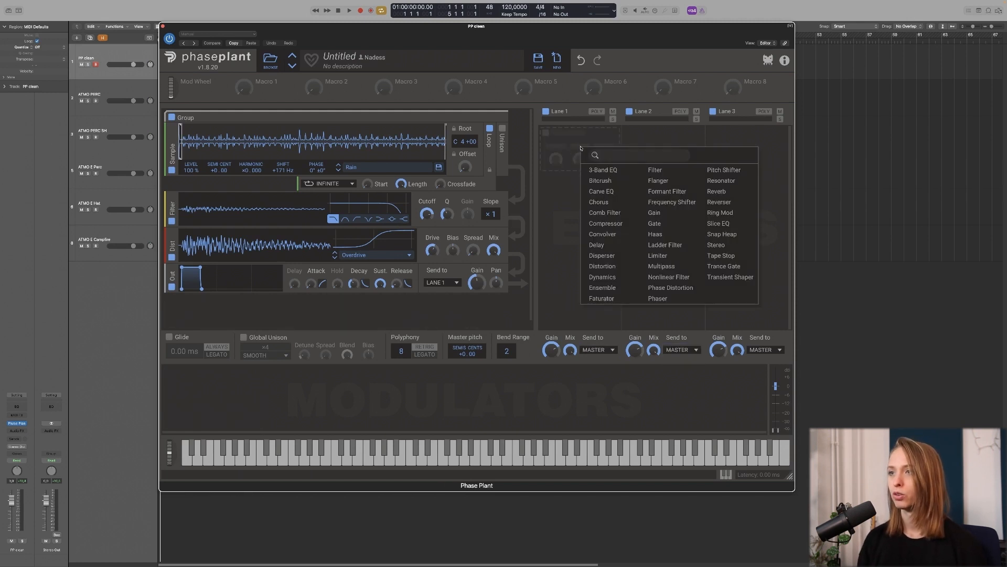
pyautogui.click(745, 270)
pyautogui.click(596, 299)
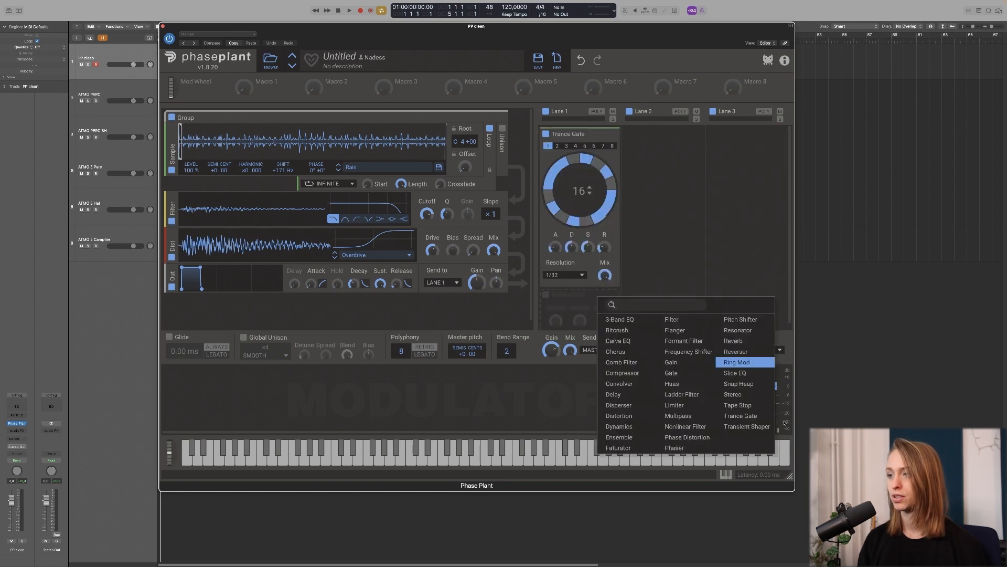
pyautogui.click(750, 426)
# Step: Set the Trance Gate to 1/16 resolution, split its tied step, and shorten its attack
pyautogui.click(565, 274)
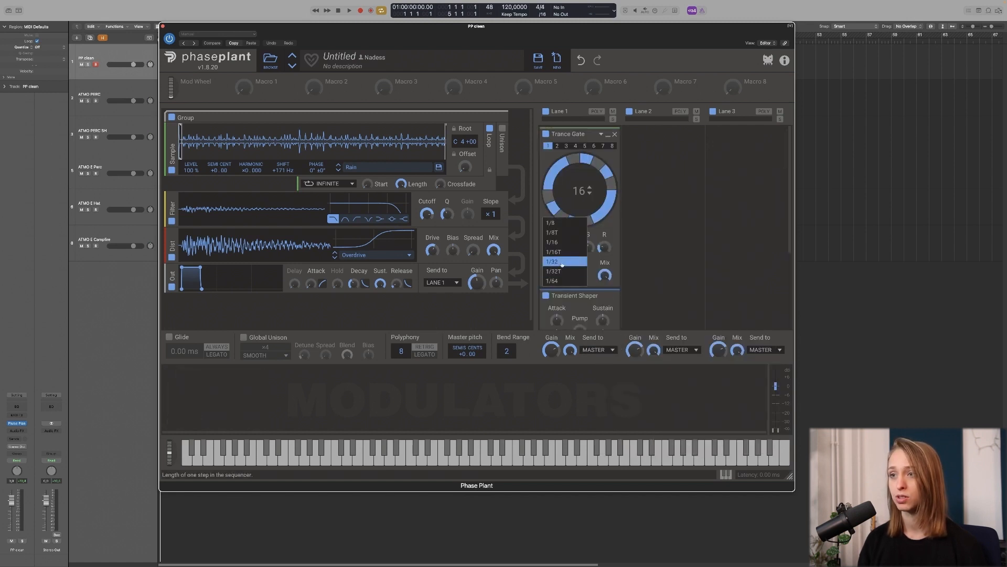
pyautogui.click(565, 244)
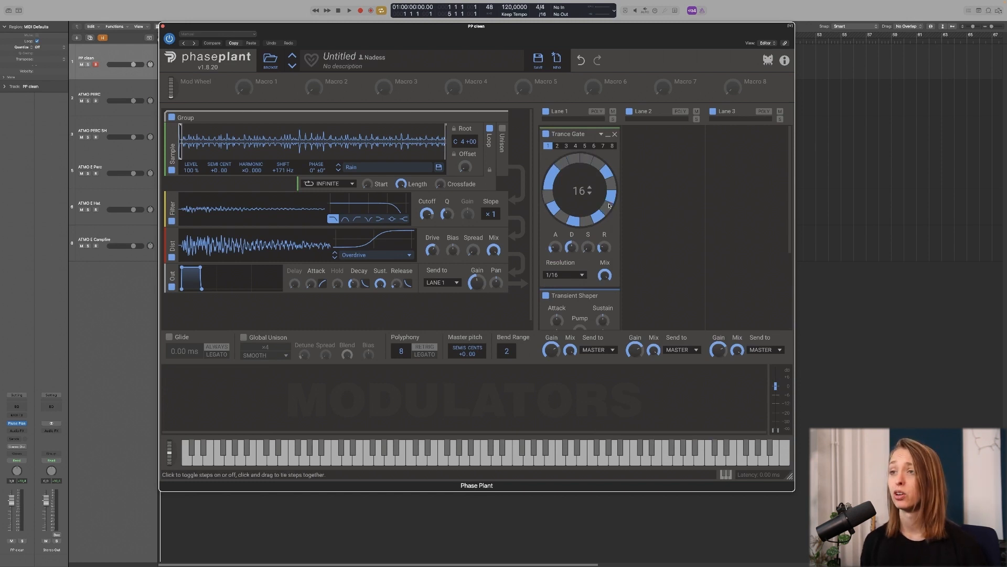
pyautogui.moveTo(554, 178); pyautogui.dragTo(554, 185)
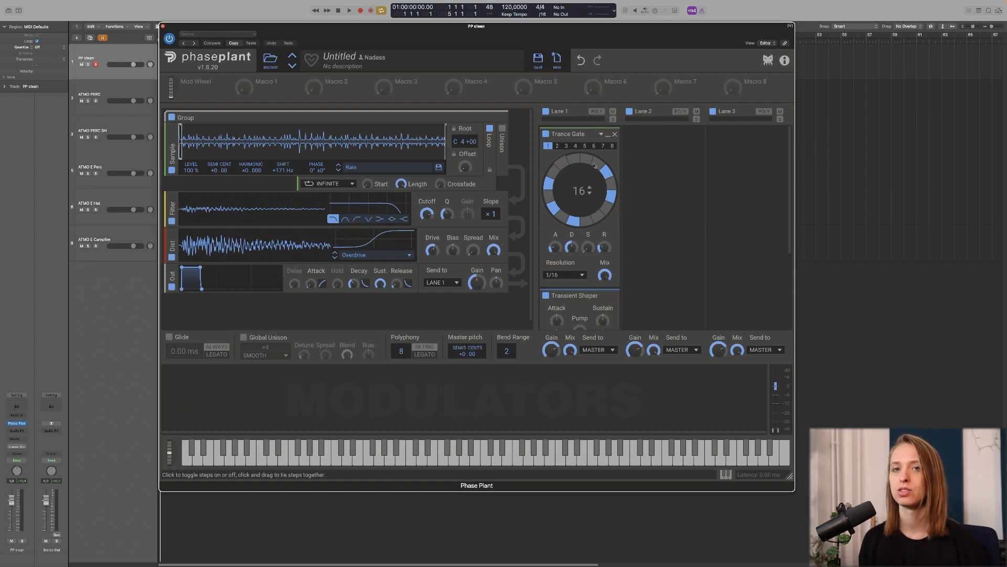
pyautogui.moveTo(556, 248); pyautogui.dragTo(555, 259)
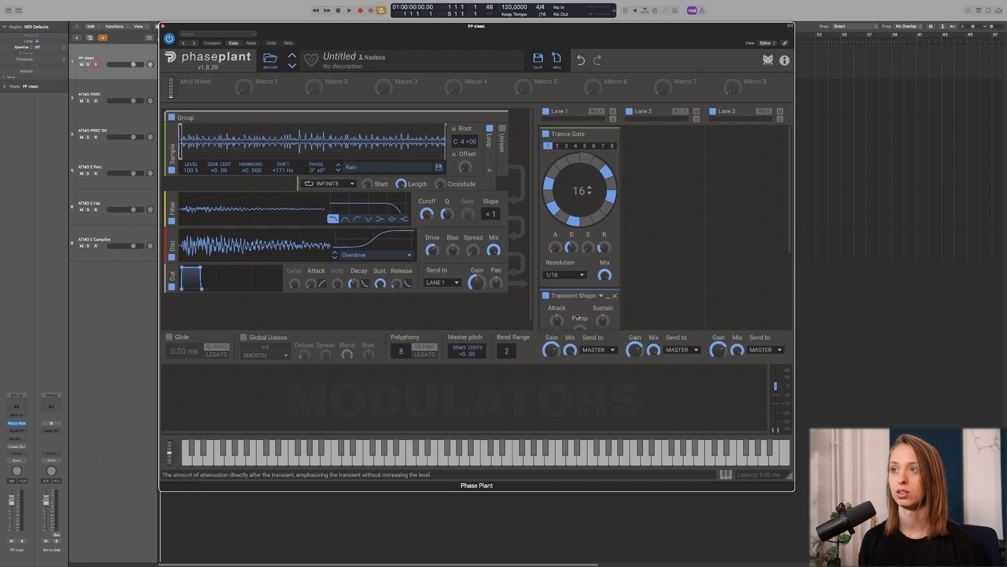
# Step: Boost the Transient Shaper's pump and cut its sustain to -77%
pyautogui.scroll(-5, 572, 249)
pyautogui.moveTo(579, 210); pyautogui.dragTo(603, 229)
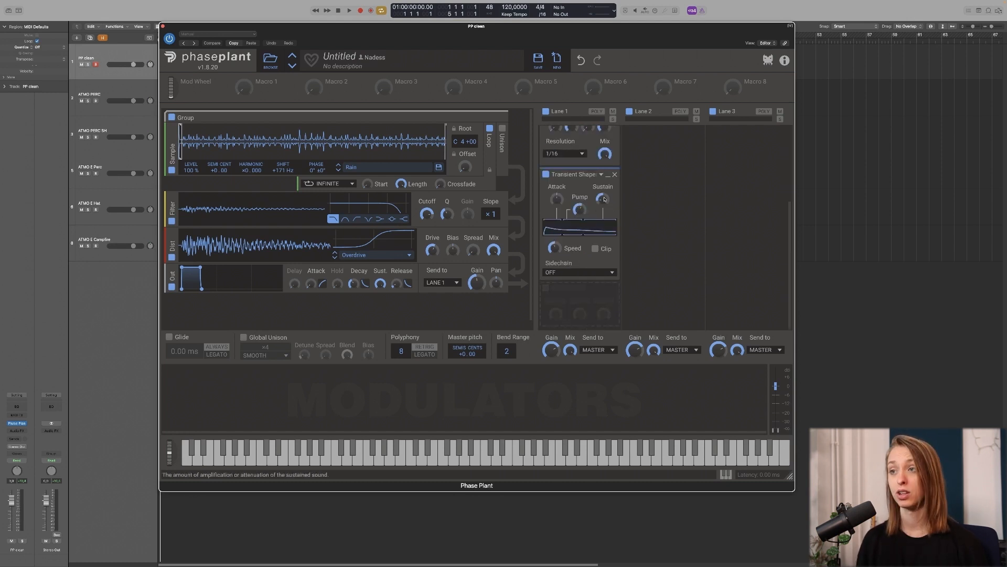
pyautogui.scroll(5, 581, 181)
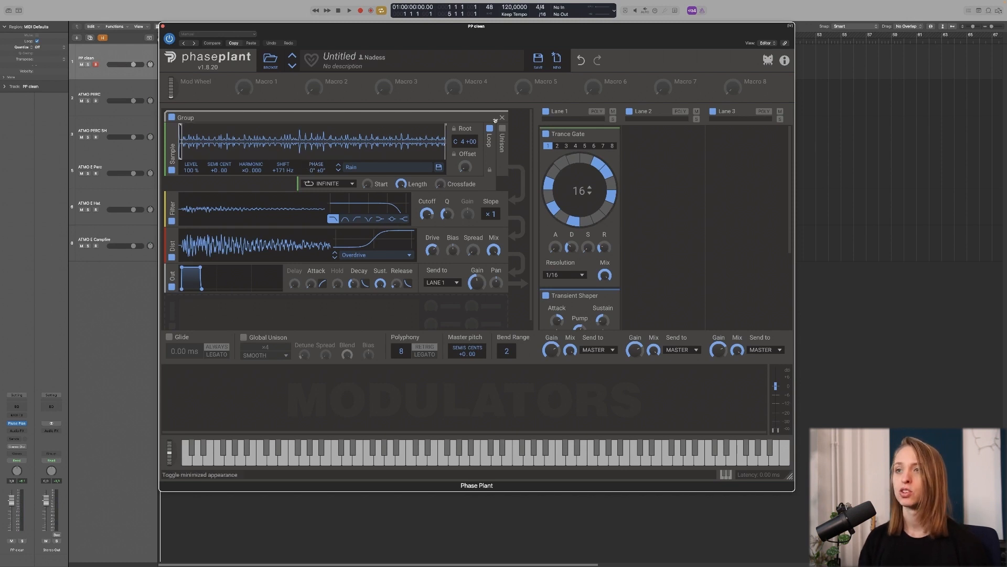
# Step: Load the Hot Tub sample into the second generator group and copy Lane 1's gate and shaper into Lane 2
pyautogui.click(495, 120)
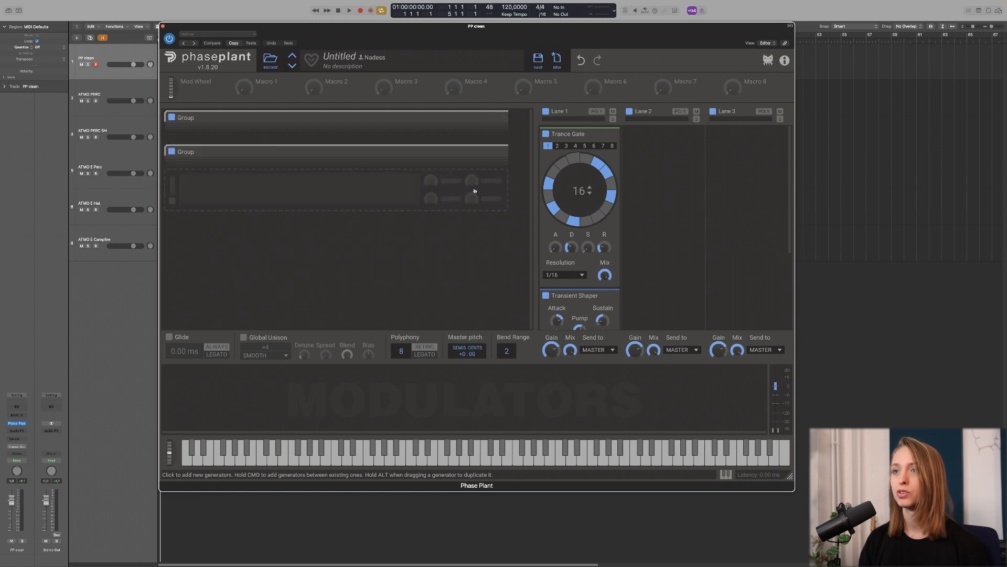
pyautogui.click(496, 152)
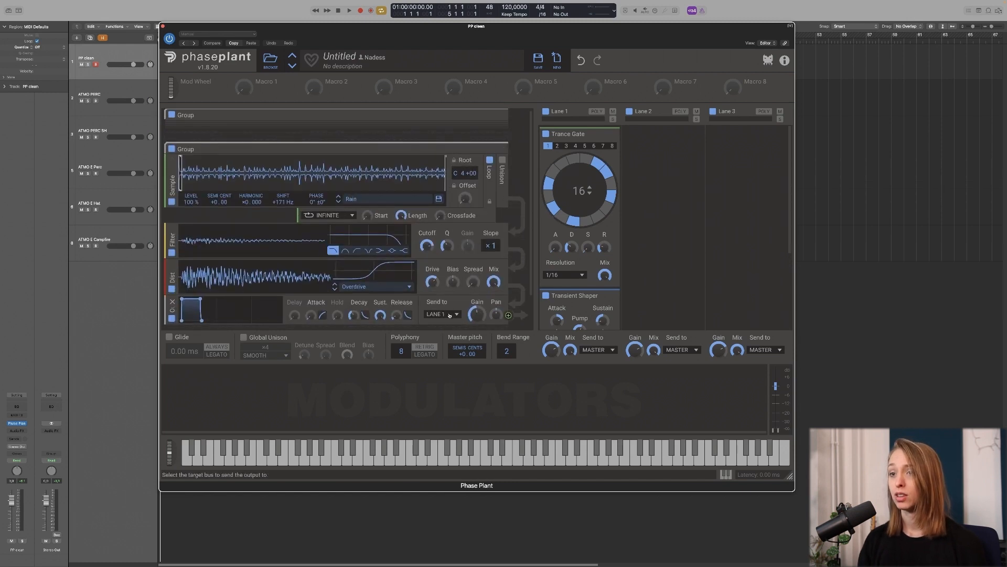
pyautogui.click(438, 199)
pyautogui.click(600, 255)
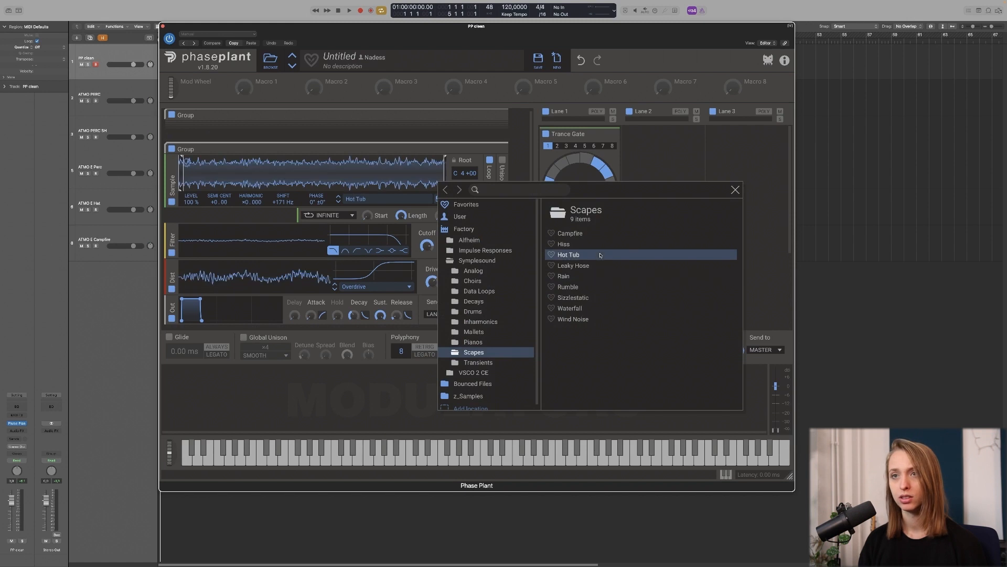
pyautogui.click(759, 171)
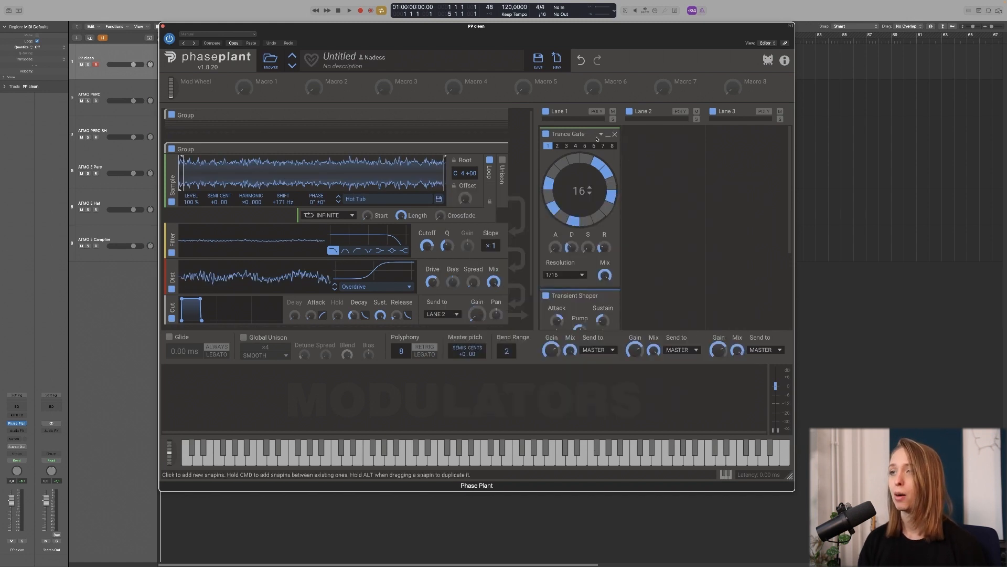
pyautogui.moveTo(585, 134); pyautogui.dragTo(648, 180)
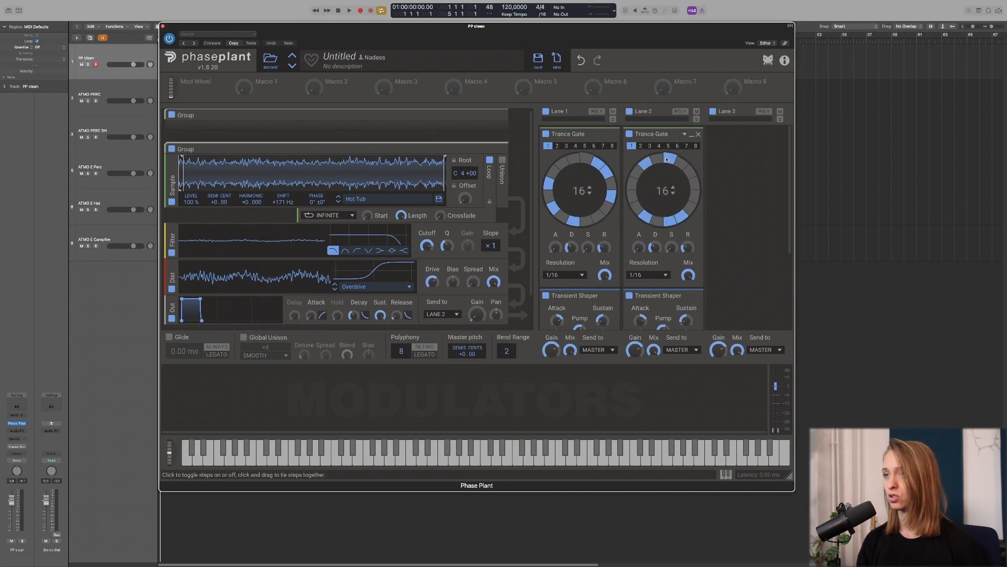
# Step: Raise the sample's shift to roughly +510 Hz and increase its output level
pyautogui.scroll(-4, 663, 221)
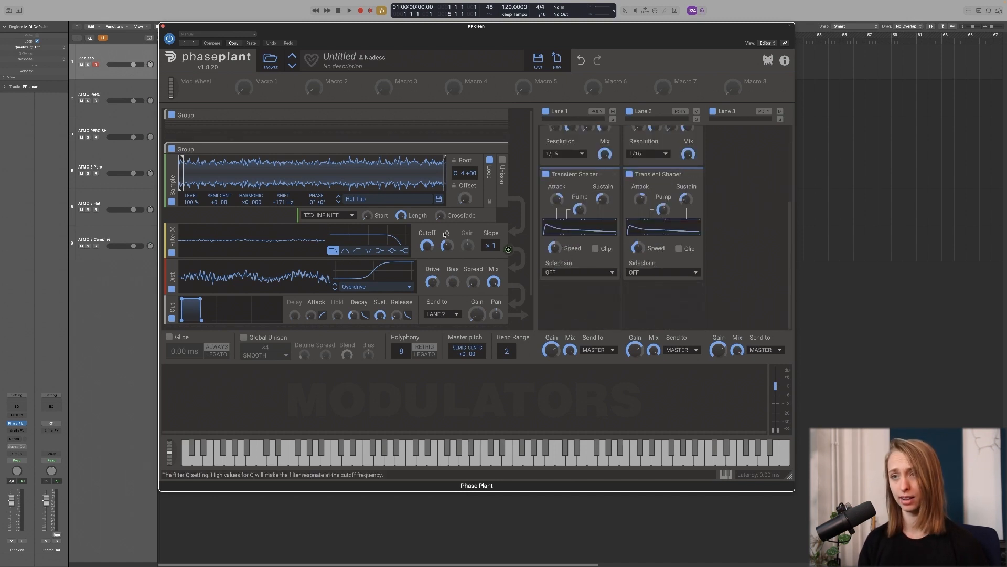
pyautogui.moveTo(283, 202); pyautogui.dragTo(283, 189)
pyautogui.moveTo(477, 315); pyautogui.dragTo(477, 306)
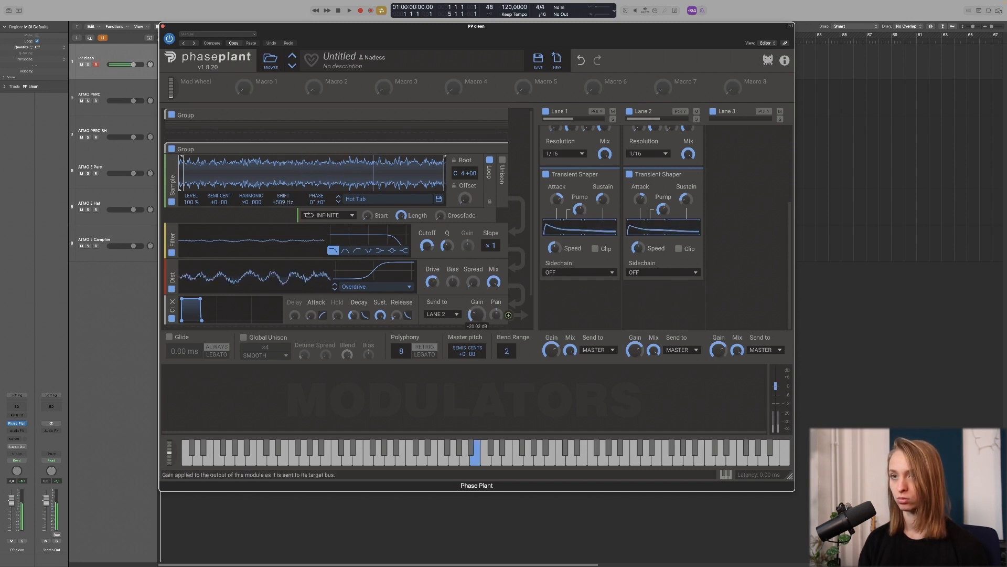
pyautogui.moveTo(283, 202); pyautogui.dragTo(283, 199)
# Step: Add an LFO modulator routed to the Sample's SHIFT knob, then close the plugin window
pyautogui.click(212, 406)
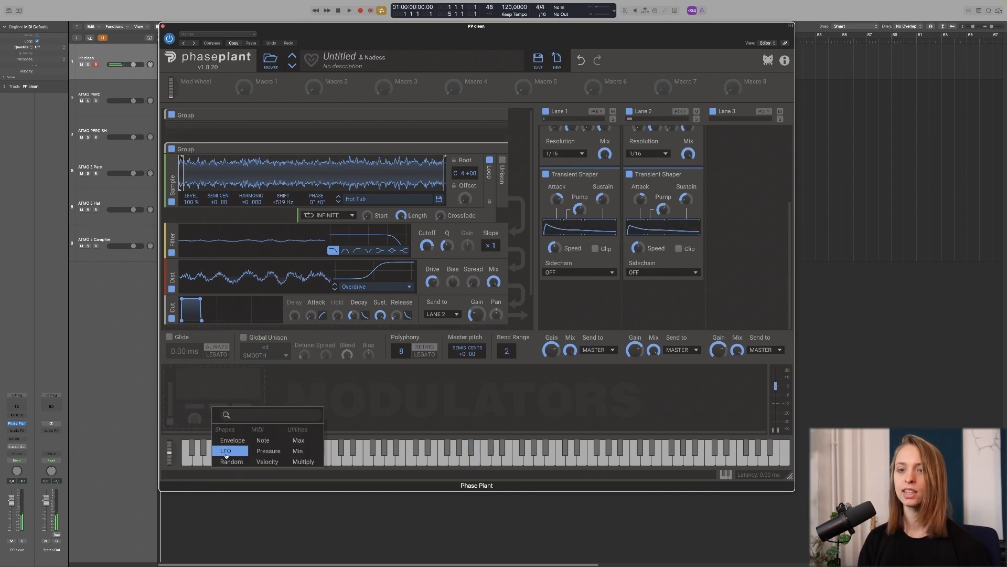
pyautogui.click(226, 451)
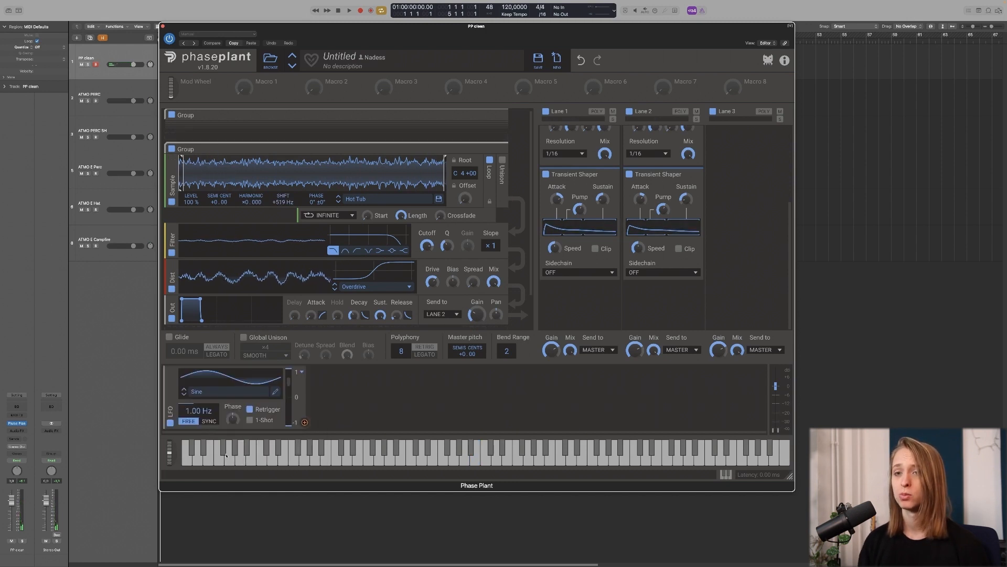
pyautogui.moveTo(304, 422); pyautogui.dragTo(311, 278)
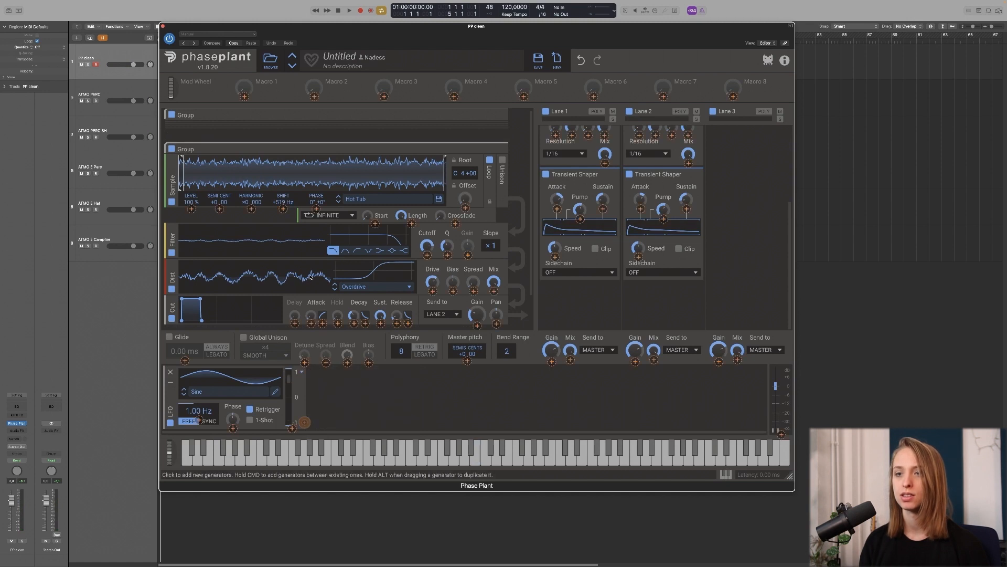
pyautogui.moveTo(283, 209); pyautogui.dragTo(283, 202)
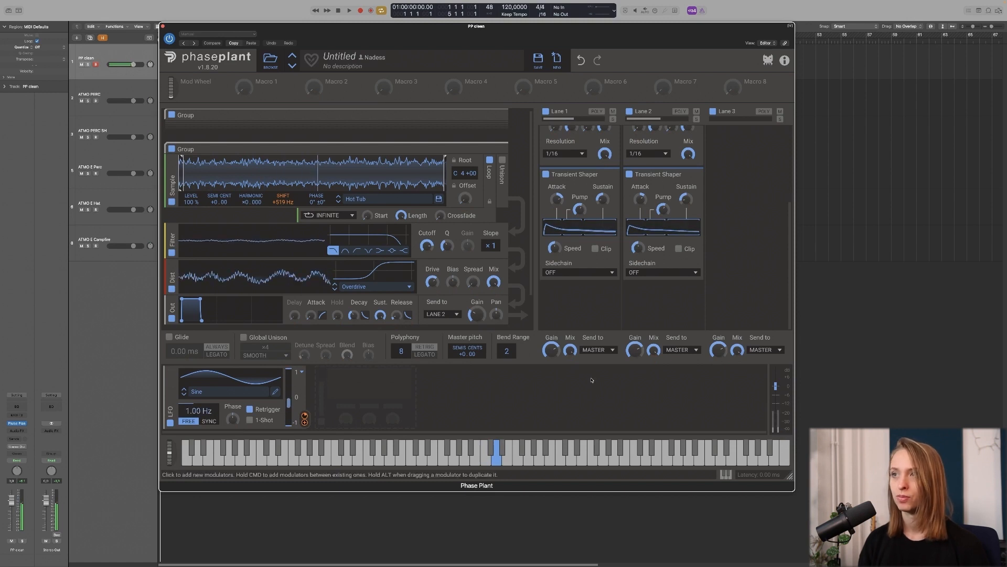
pyautogui.scroll(5, 669, 302)
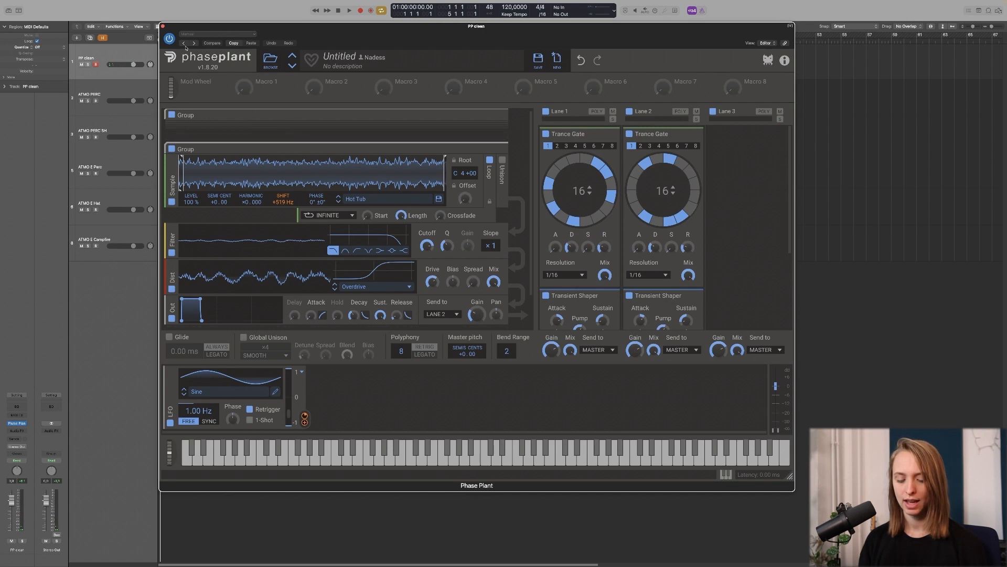
pyautogui.click(162, 27)
# Step: Open the ATMO PERC track's Phase Plant patch and browse its generators
pyautogui.doubleClick(122, 90)
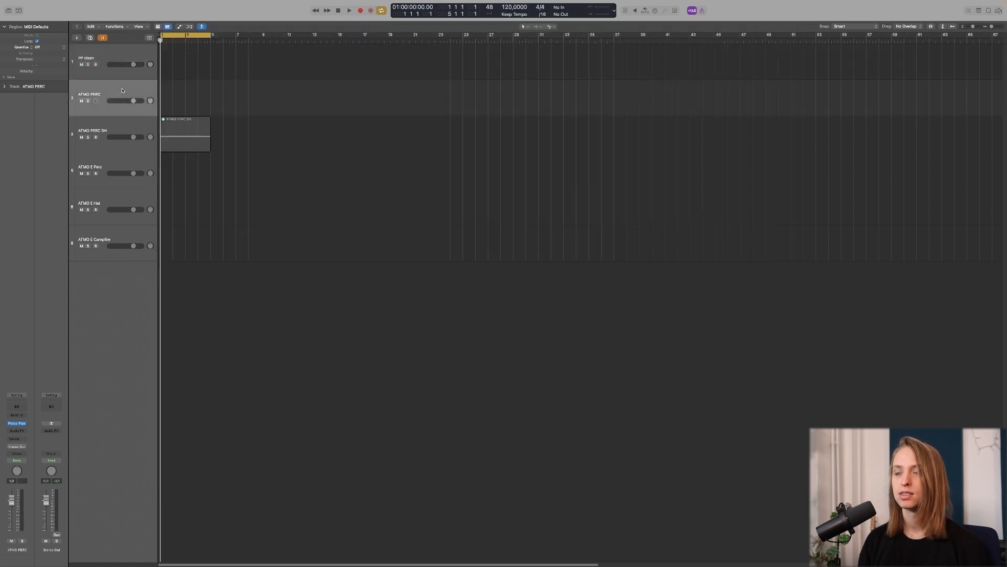
pyautogui.scroll(-5, 400, 235)
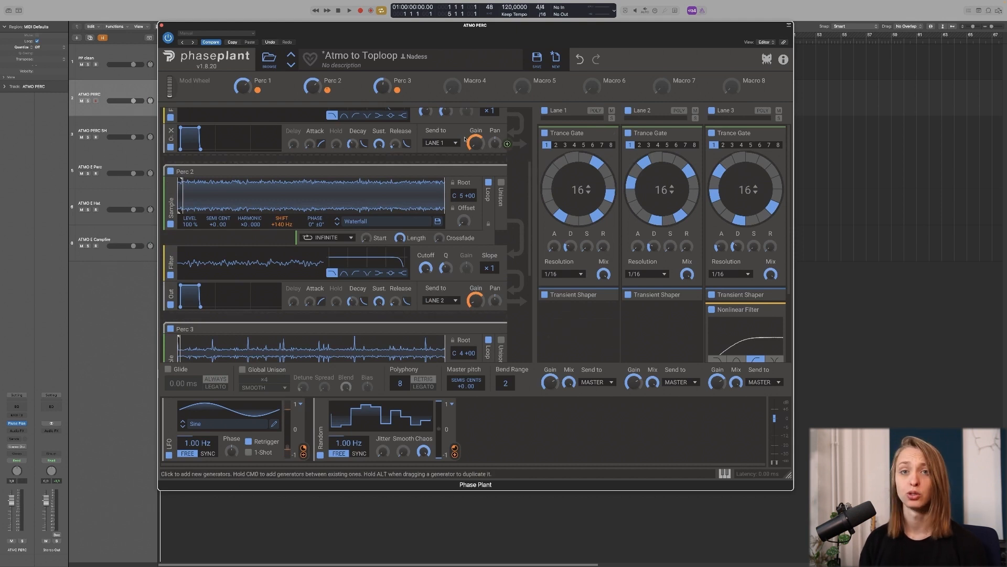
pyautogui.scroll(4, 506, 220)
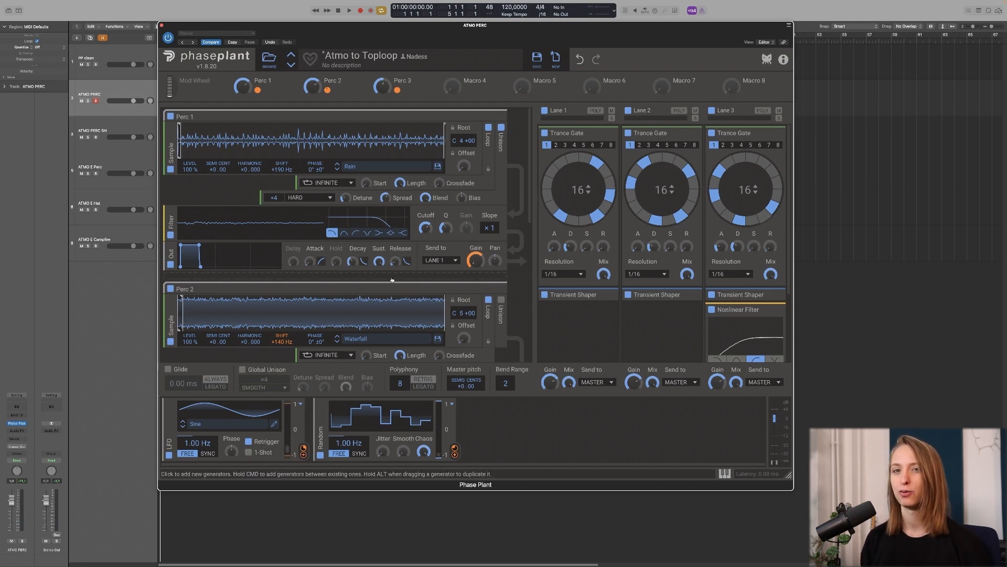
# Step: Switch to the ATMO PERC SH patch, then bring up that track's Snap Heap effect chain
pyautogui.click(129, 126)
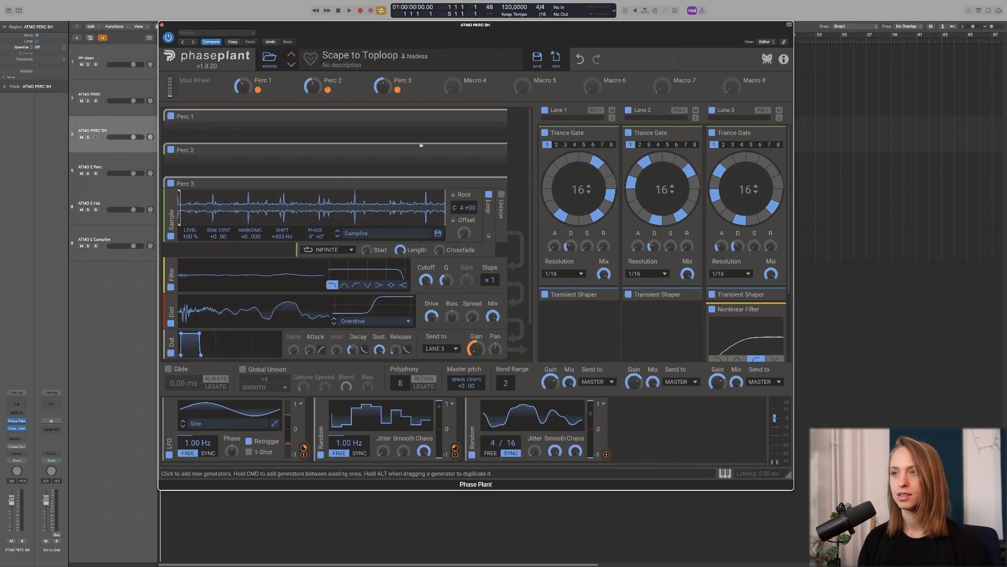
pyautogui.click(163, 25)
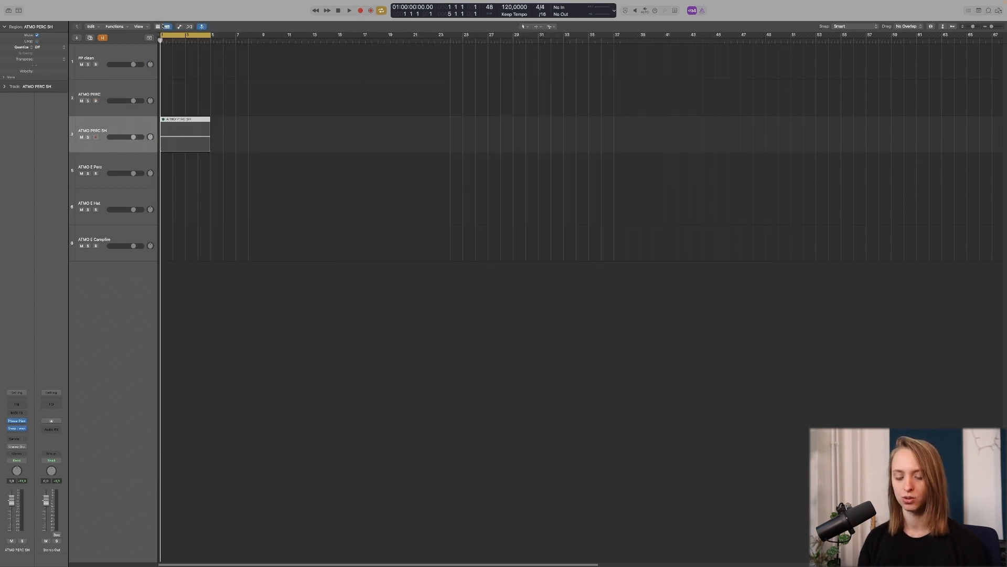
pyautogui.click(16, 428)
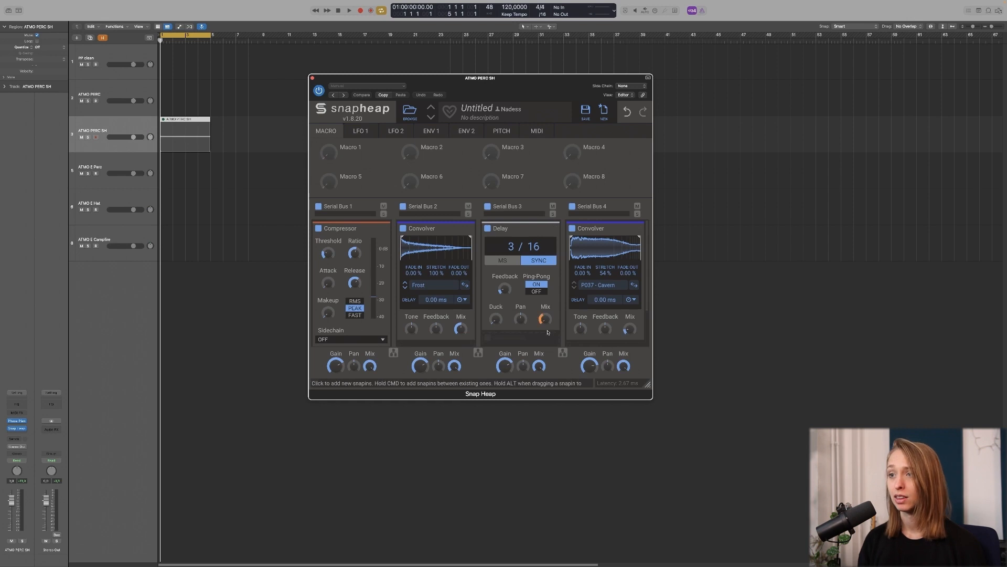
# Step: Select the ATMO PERC SH region and play it with Snap Heap bypassed, then re-enabled
pyautogui.click(312, 79)
pyautogui.moveTo(226, 169); pyautogui.dragTo(182, 132)
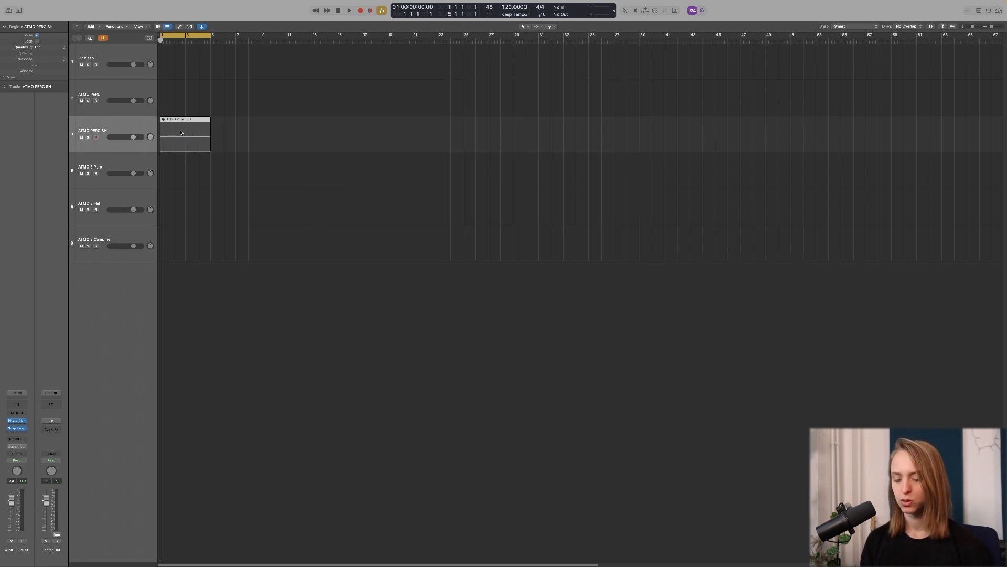
pyautogui.click(181, 132)
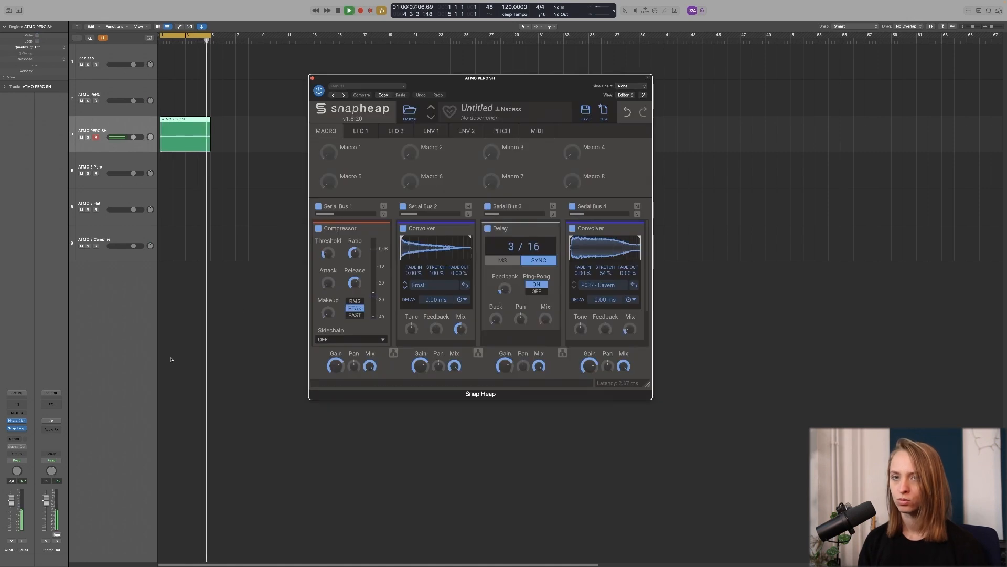
pyautogui.click(319, 90)
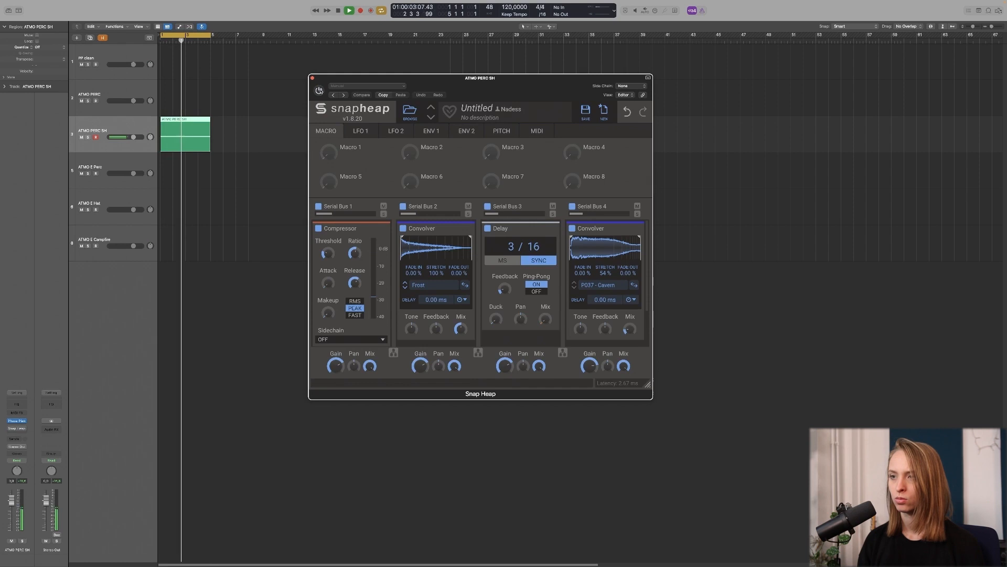
pyautogui.click(319, 91)
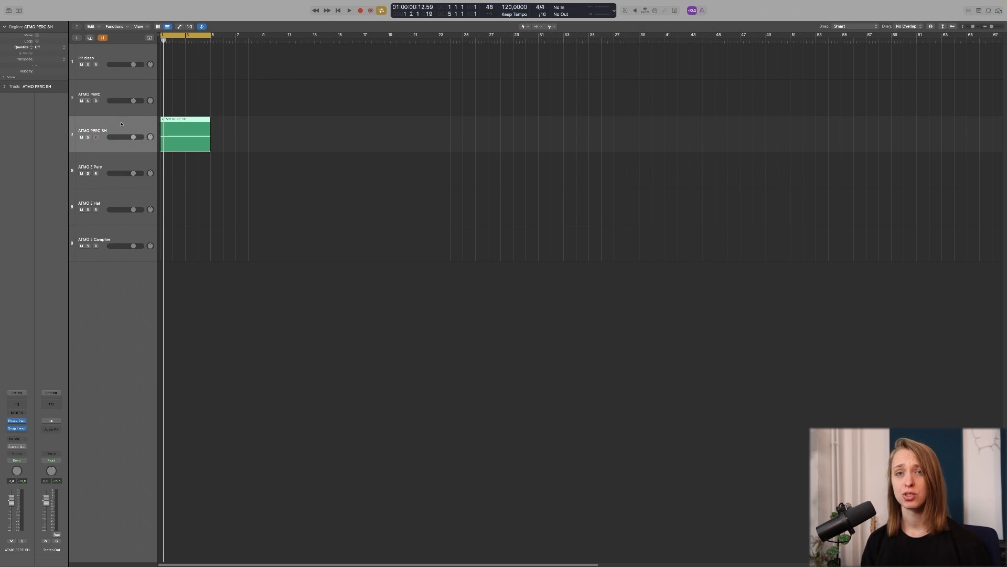
# Step: Reopen the ATMO PERC SH Phase Plant patch and collapse the Perc 3 generator group
pyautogui.press('v')
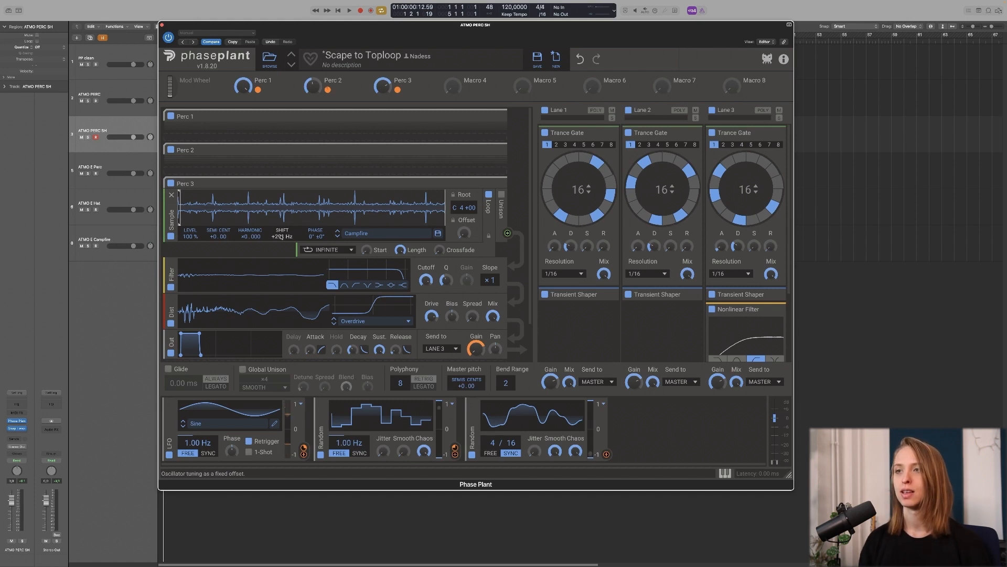
pyautogui.click(493, 185)
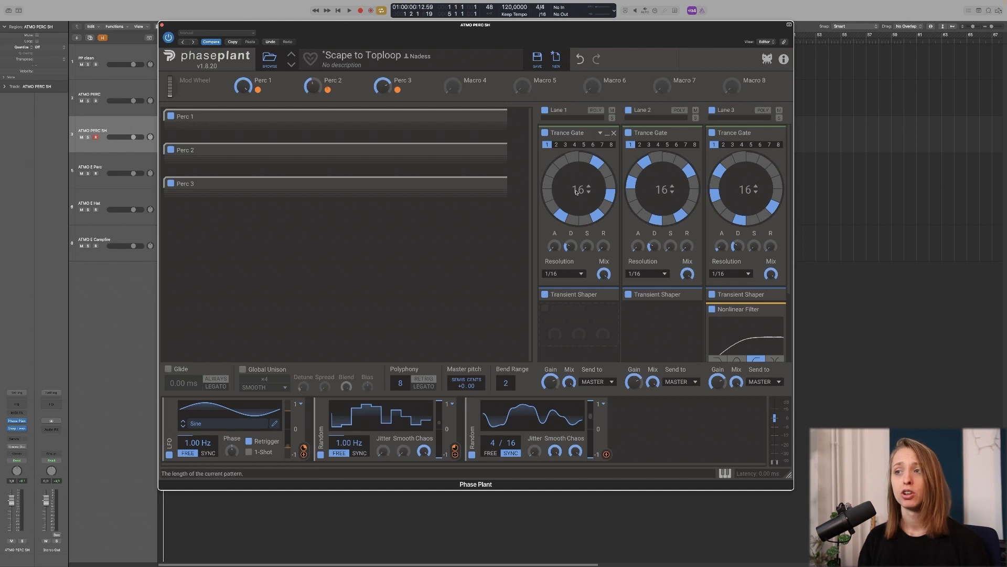
# Step: Change Lane 1's Trance Gate step count to 19, then back to 16
pyautogui.scroll(3, 589, 188)
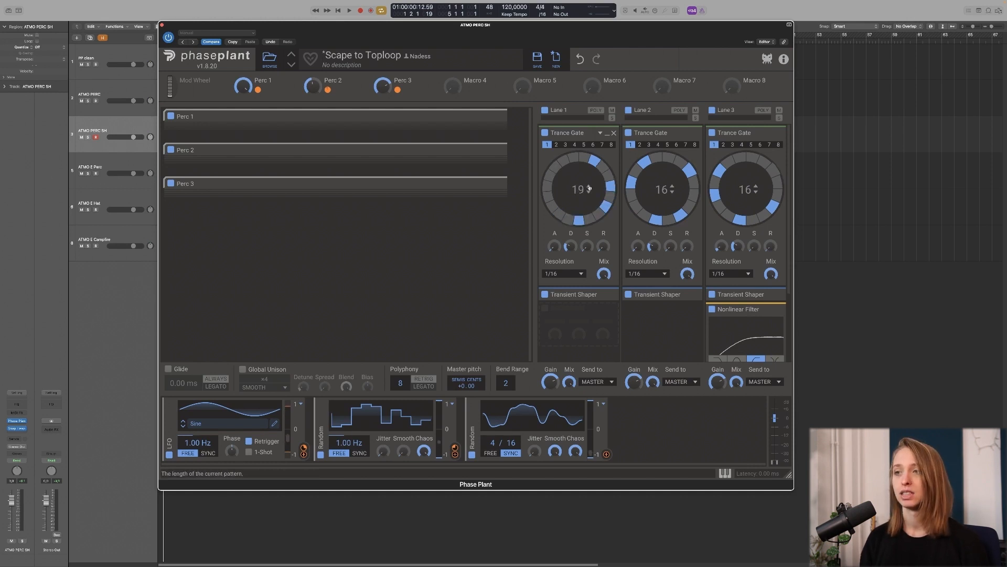
pyautogui.scroll(-3, 589, 191)
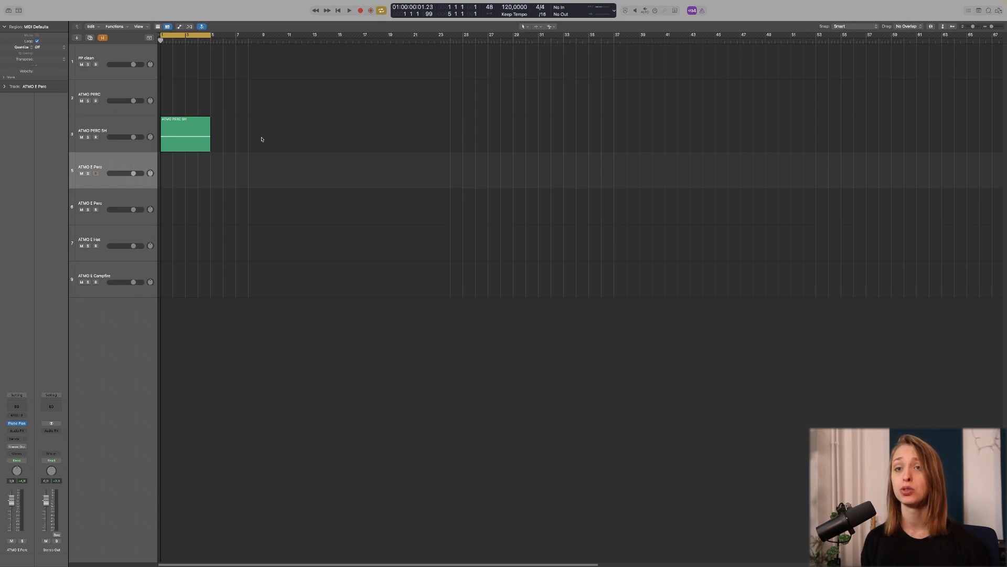
# Step: Open the ATMO E Perc Phase Plant patch, enable both LFOs, and glance at the preset library
pyautogui.press('v')
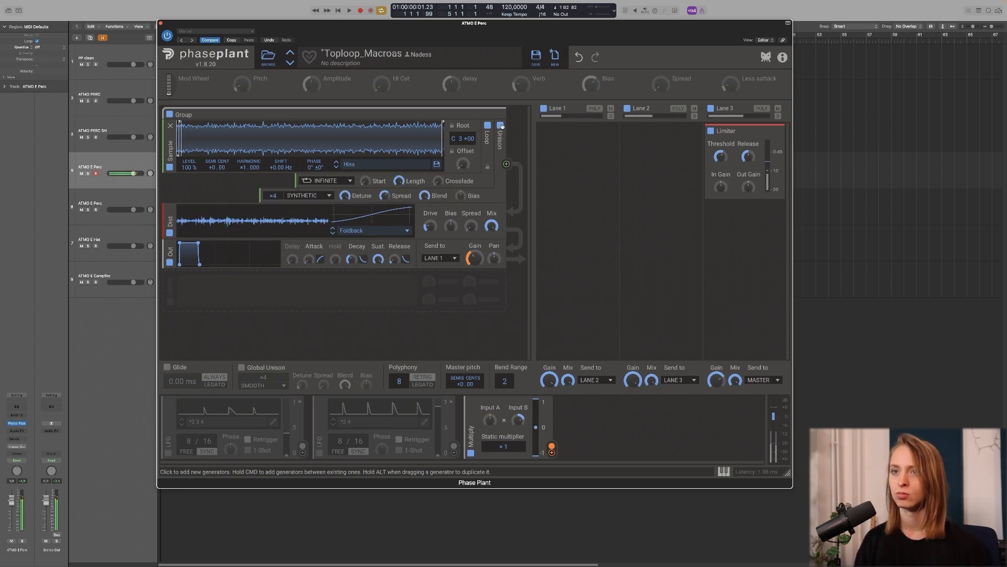
pyautogui.click(168, 454)
pyautogui.click(319, 453)
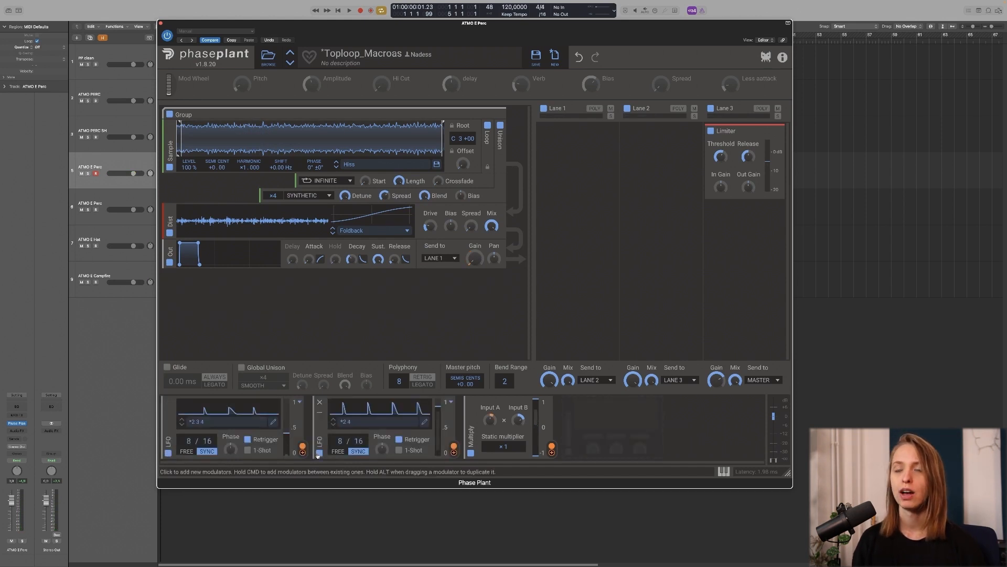
pyautogui.click(268, 57)
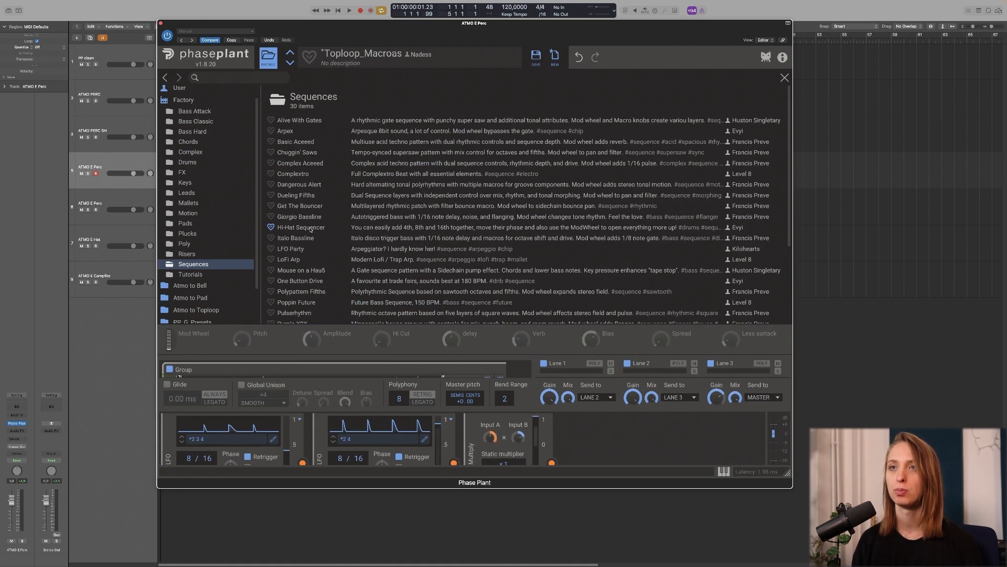
pyautogui.click(273, 61)
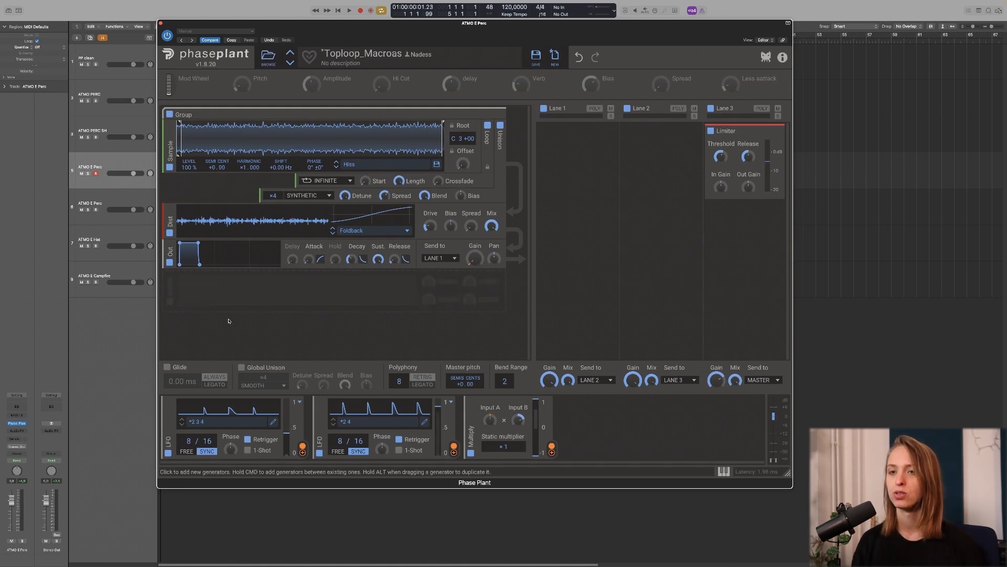
# Step: Shorten the decay of LFO 1's middle peak and lower its output amount slightly
pyautogui.click(273, 421)
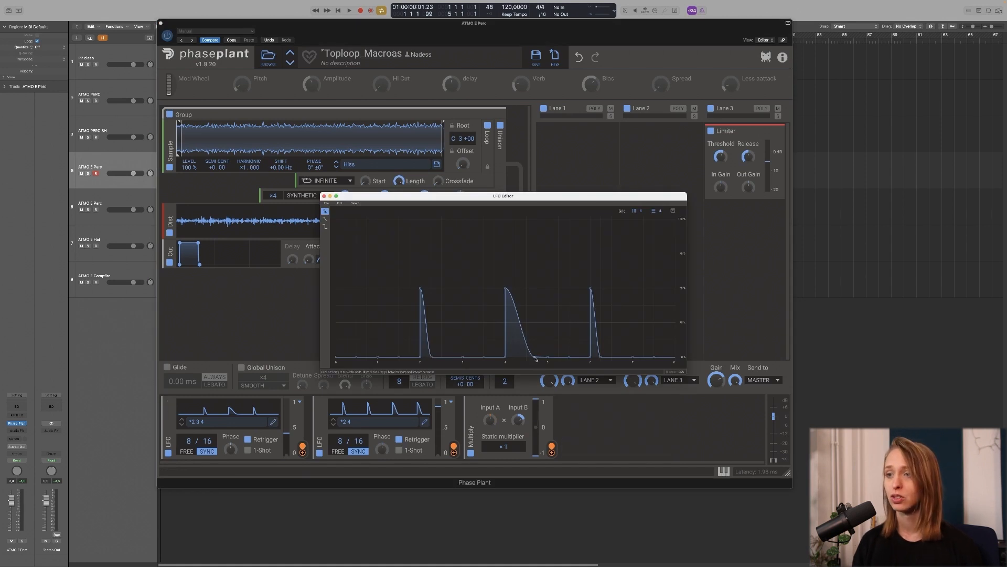
pyautogui.moveTo(536, 359); pyautogui.dragTo(525, 357)
pyautogui.click(319, 453)
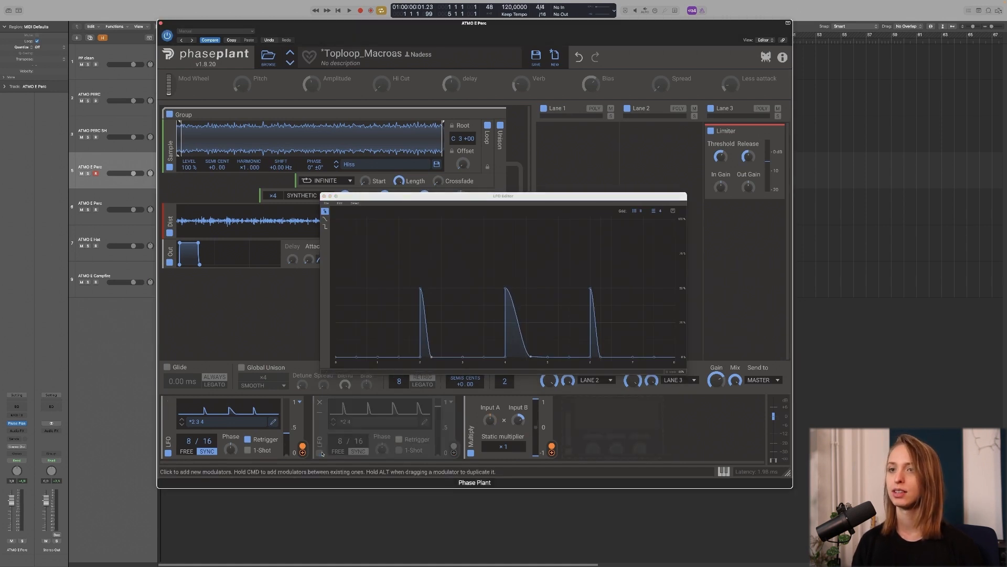
pyautogui.moveTo(298, 397); pyautogui.dragTo(297, 415)
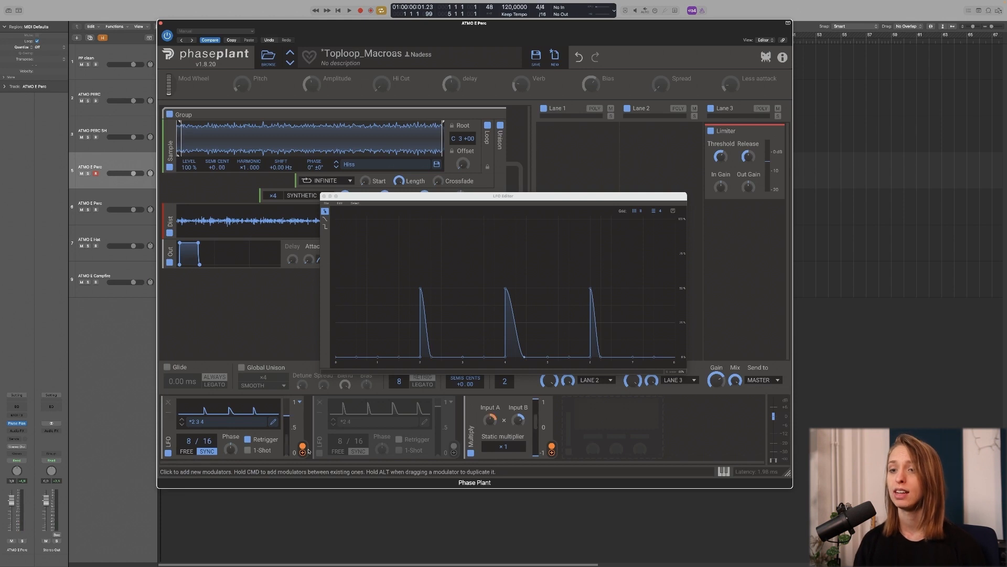
# Step: Open LFO 2's shape editor and move the editor window out of the way
pyautogui.click(425, 422)
pyautogui.moveTo(523, 199); pyautogui.dragTo(281, 35)
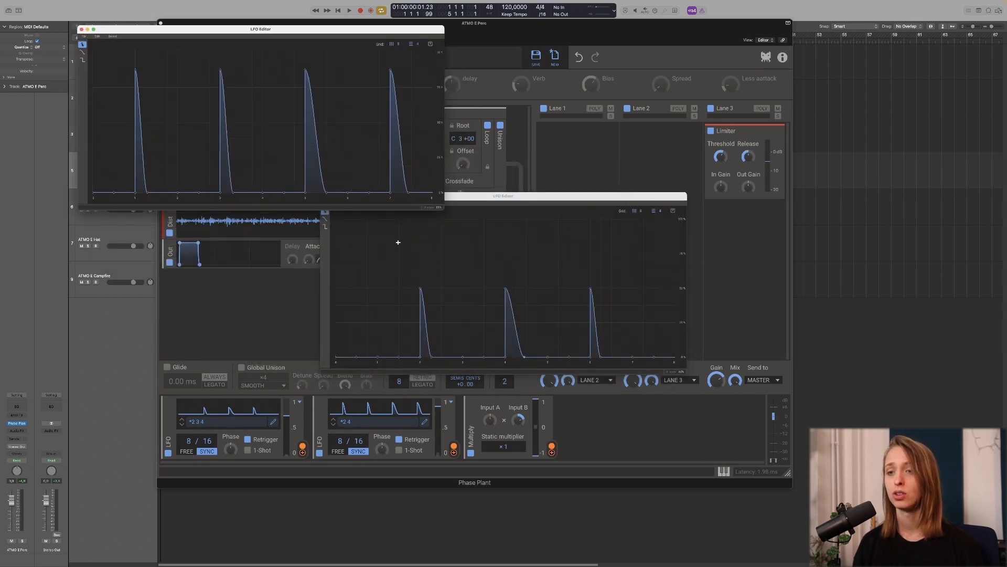
pyautogui.click(287, 418)
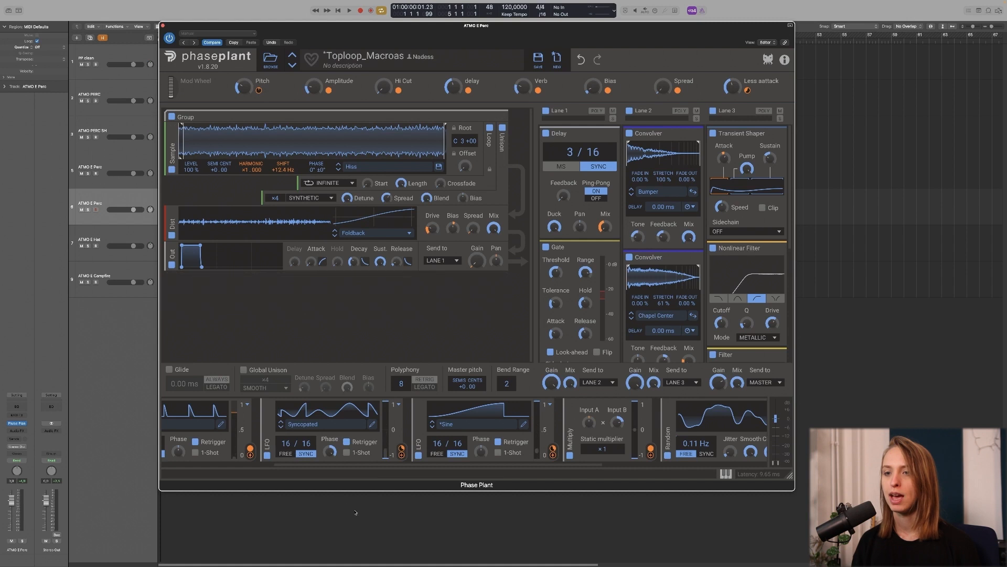
# Step: Raise the Pitch macro and turn the Amplitude macro down to 5%
pyautogui.hscroll(-5, 298, 463)
pyautogui.hscroll(-3, 298, 463)
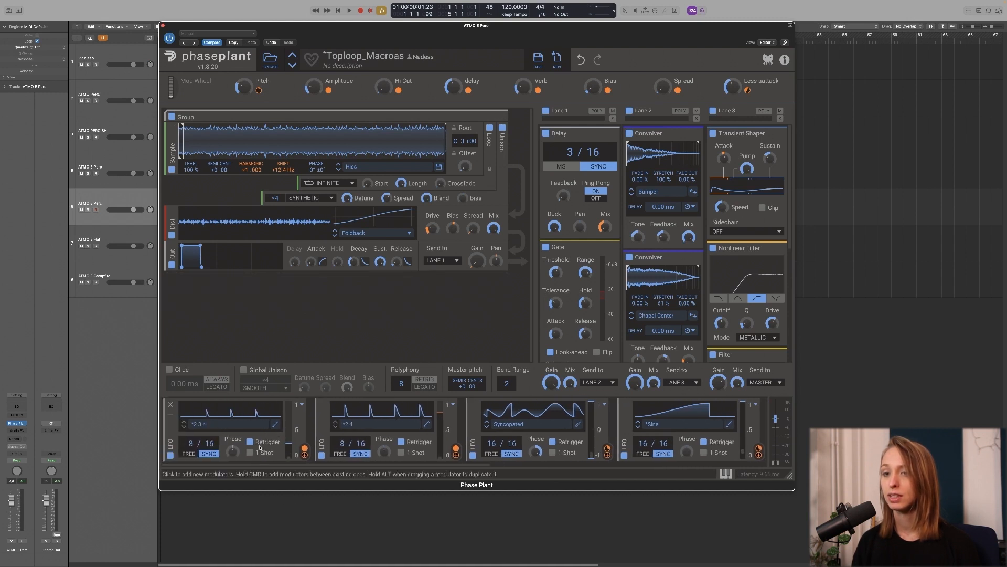
pyautogui.hscroll(1, 375, 469)
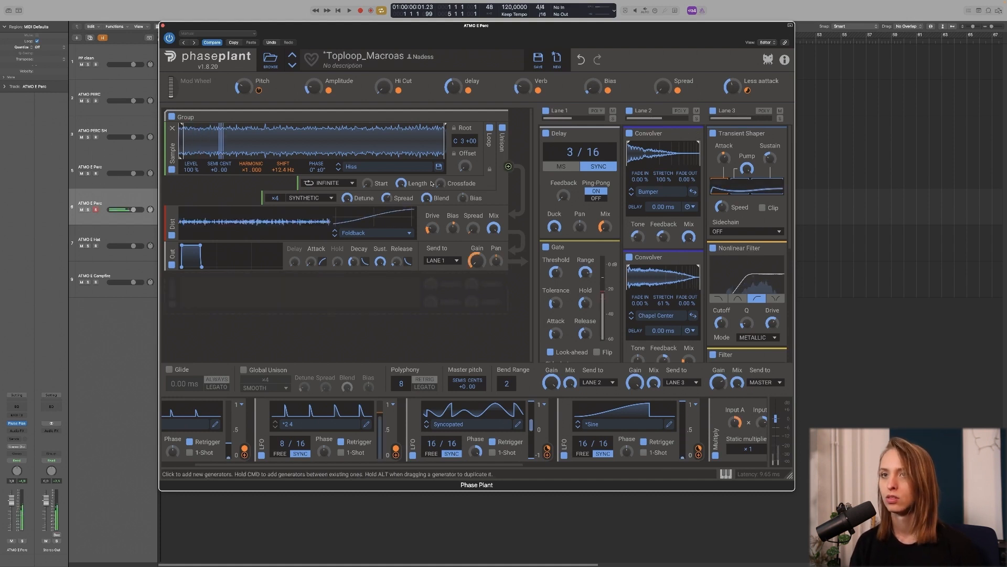
pyautogui.moveTo(244, 87); pyautogui.dragTo(244, 56)
pyautogui.moveTo(314, 87); pyautogui.dragTo(314, 105)
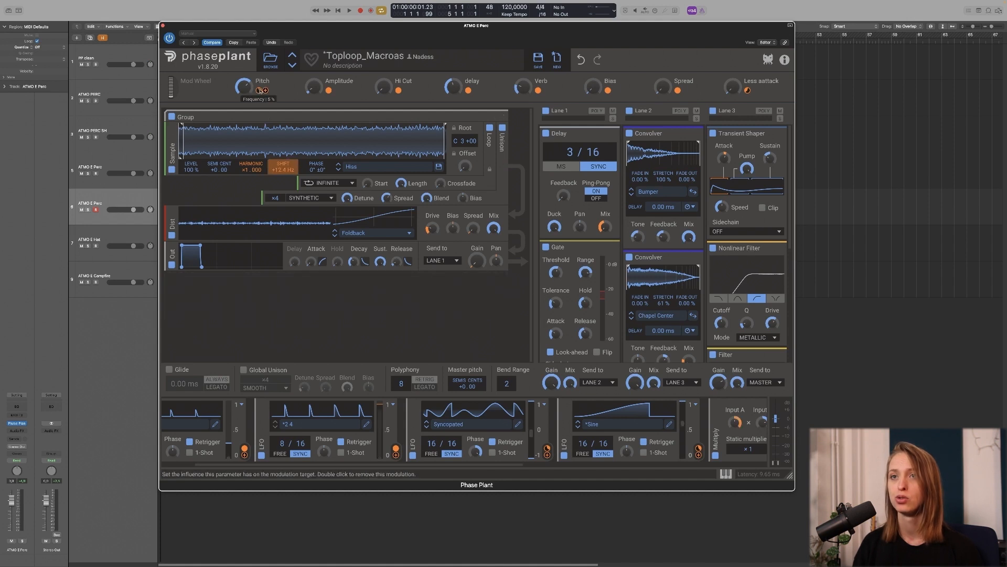
# Step: Push the Bias macro up to about 56%, settle Pitch at 60%, and scroll the modulator strip
pyautogui.moveTo(593, 87); pyautogui.dragTo(593, 60)
pyautogui.moveTo(244, 88); pyautogui.dragTo(244, 115)
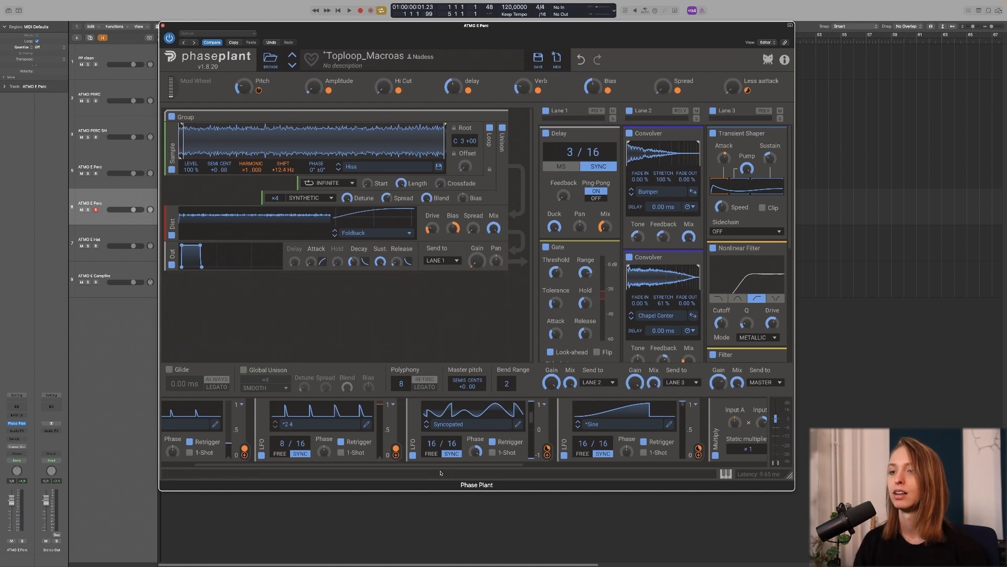
pyautogui.moveTo(444, 465); pyautogui.dragTo(461, 465)
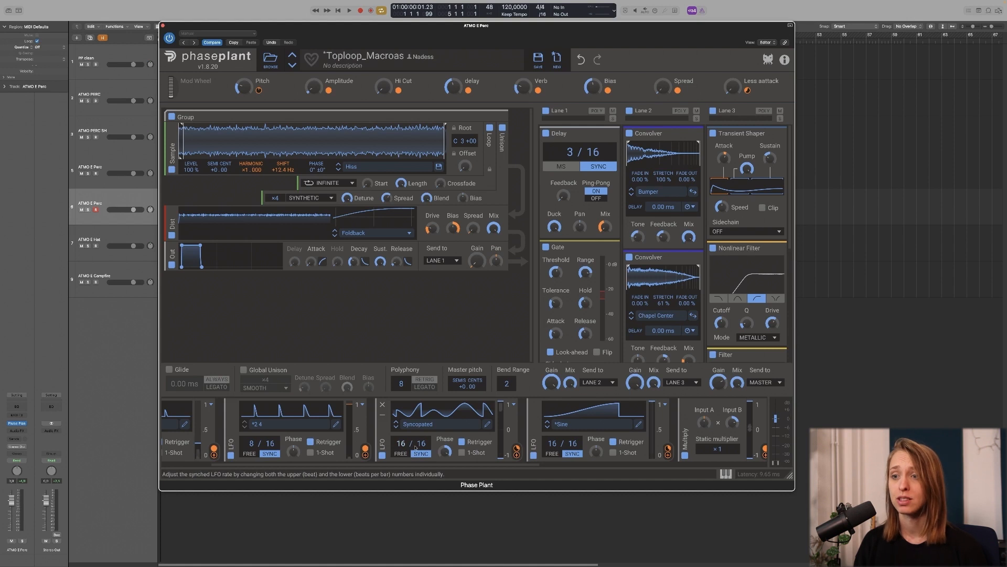
pyautogui.moveTo(444, 464); pyautogui.dragTo(396, 464)
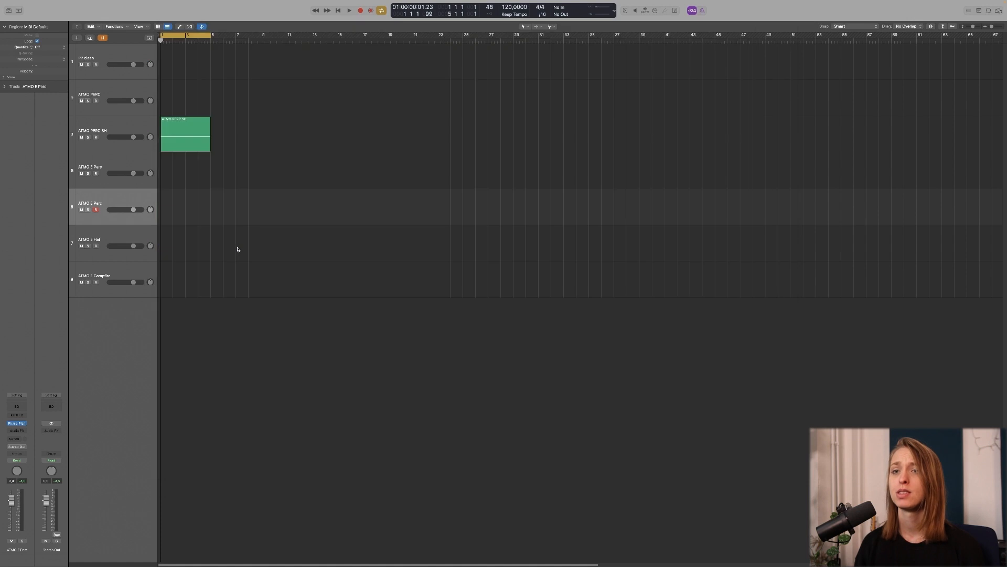
# Step: Open the ATMO E Hat track's patch, then the ATMO E Campfire patch with its Rumble sample
pyautogui.click(237, 249)
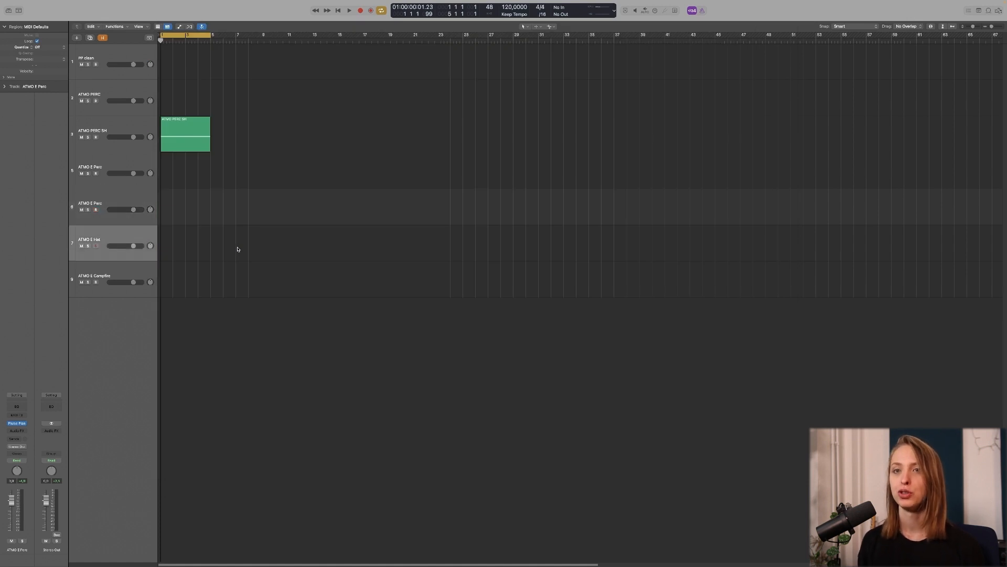
pyautogui.press('v')
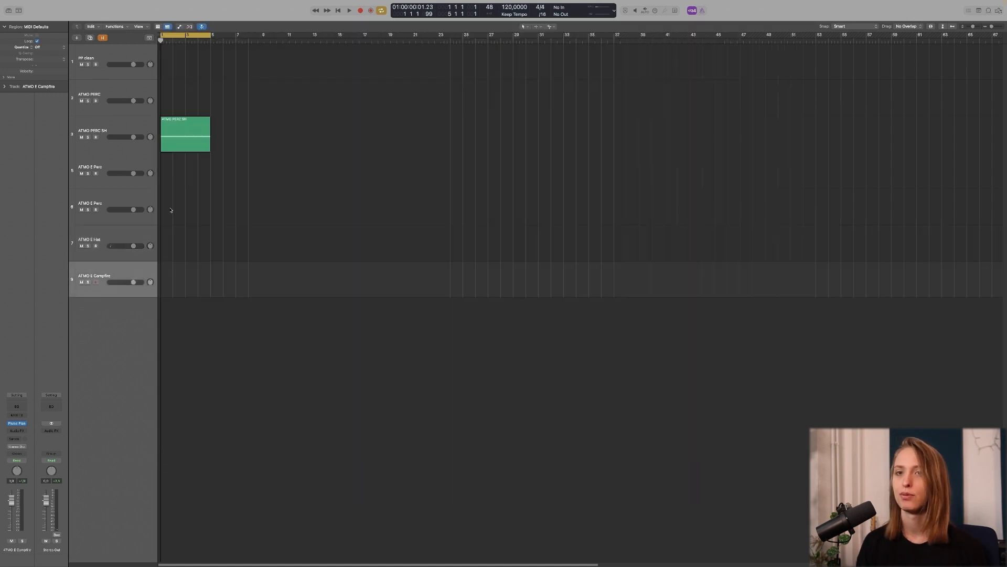
pyautogui.press('v')
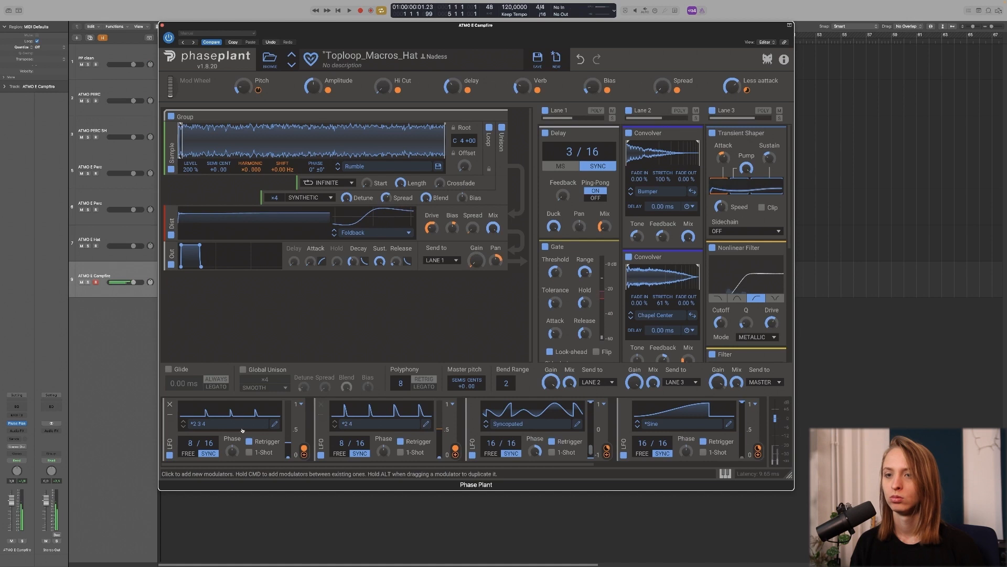
# Step: Lengthen the decay tail of LFO 1's middle peak
pyautogui.click(275, 423)
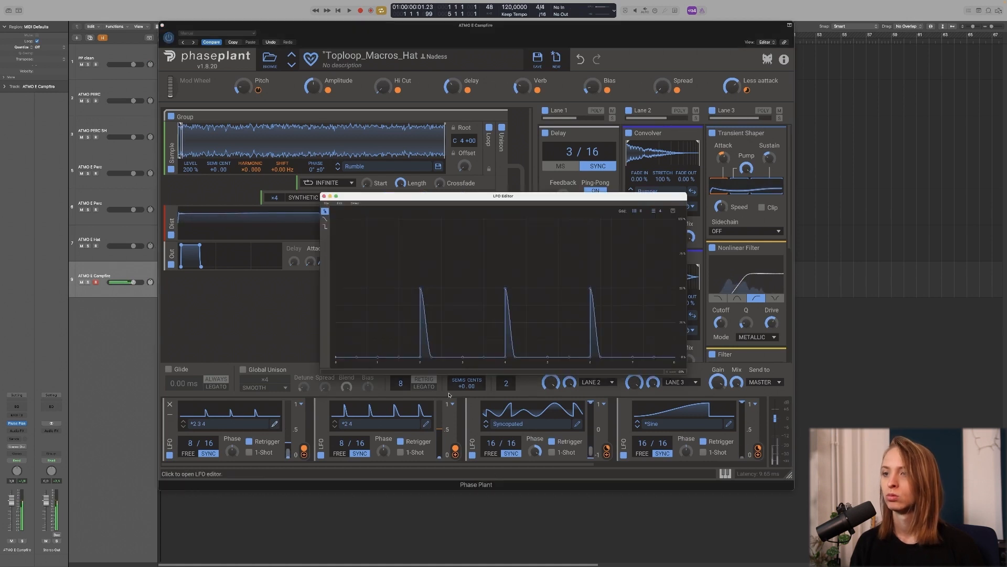
pyautogui.moveTo(516, 358); pyautogui.dragTo(536, 359)
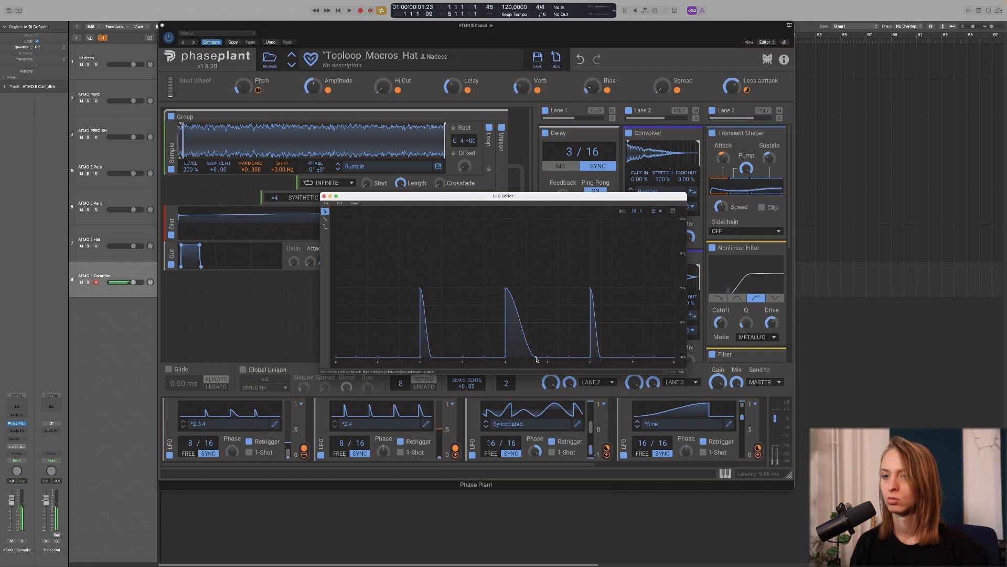
pyautogui.click(290, 445)
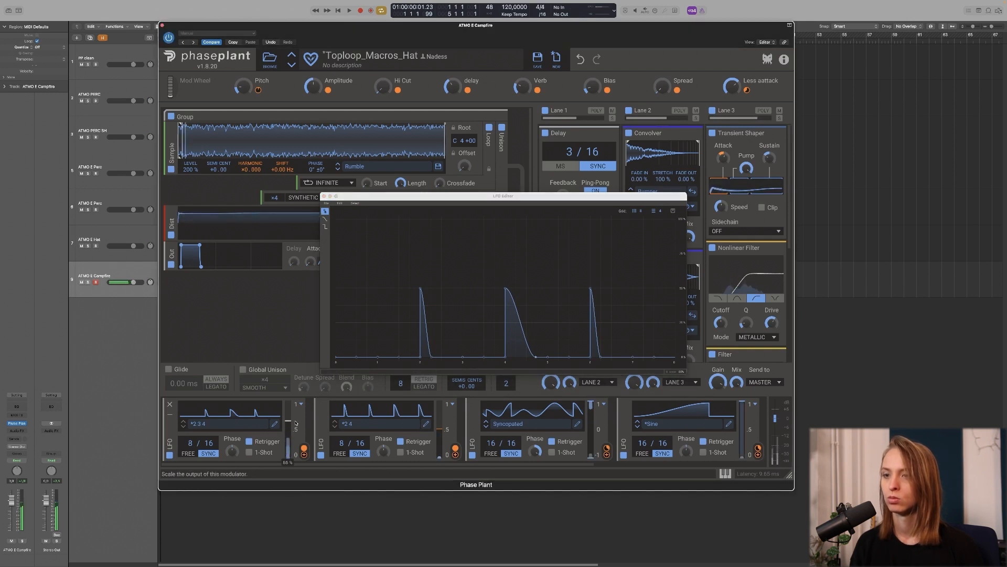
# Step: Stretch the decay tails of LFO 2's first two peaks, then close both shape editors
pyautogui.click(426, 424)
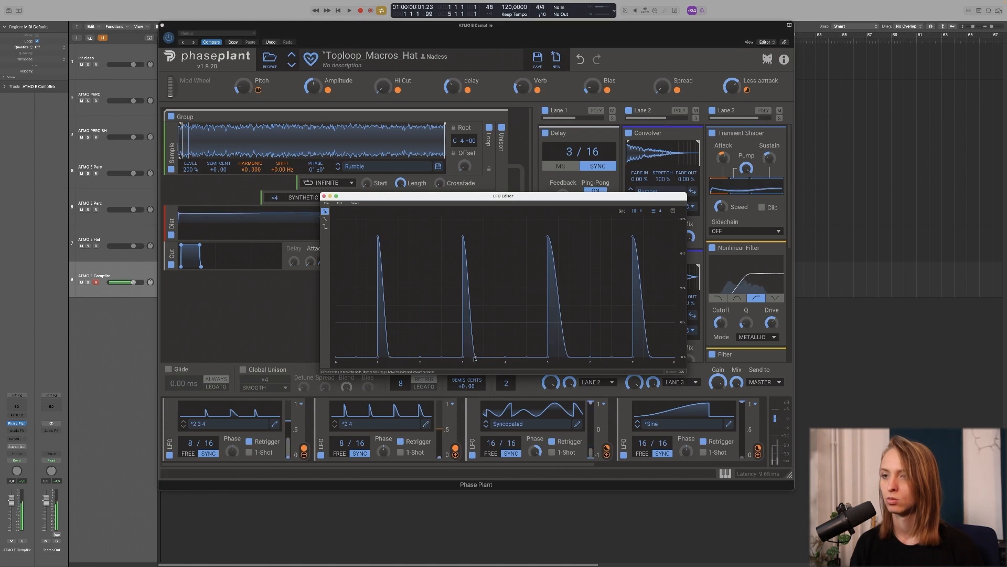
pyautogui.moveTo(475, 358); pyautogui.dragTo(498, 360)
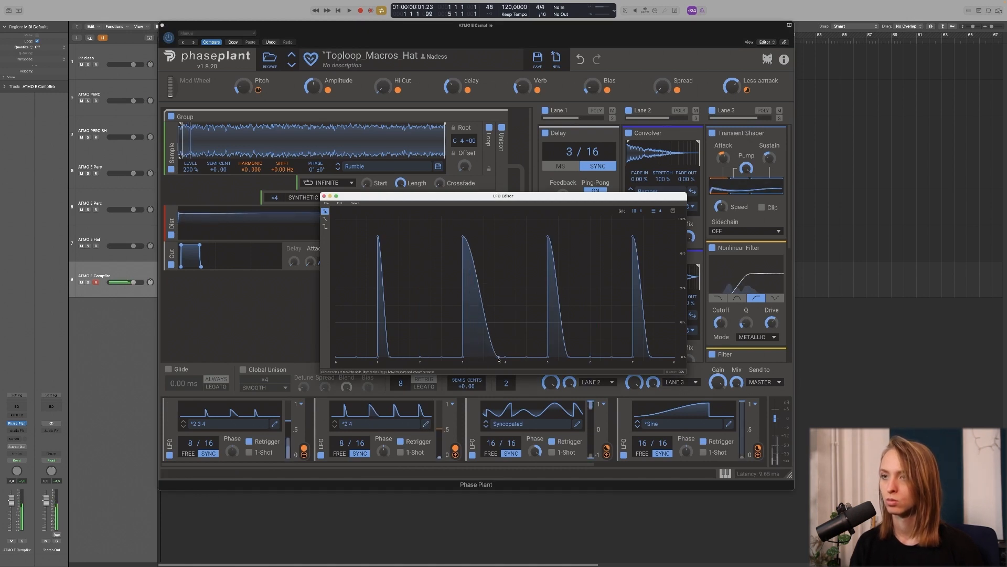
pyautogui.moveTo(378, 360); pyautogui.dragTo(423, 358)
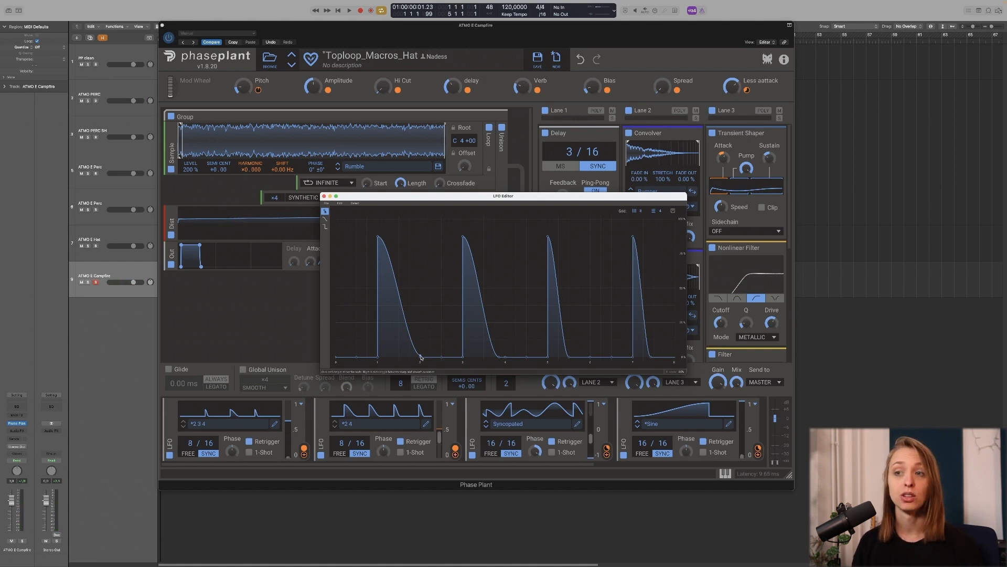
pyautogui.click(324, 197)
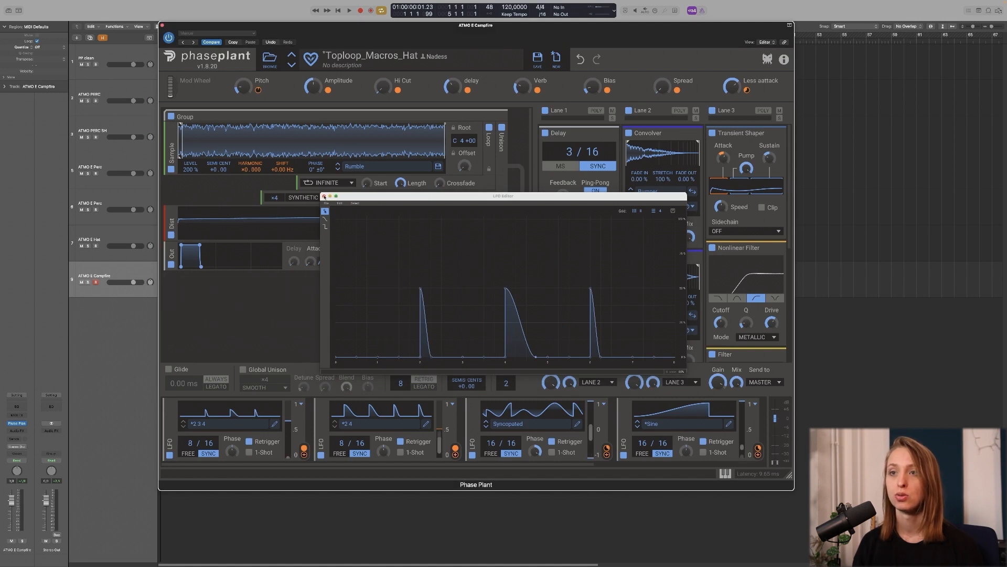
pyautogui.click(324, 197)
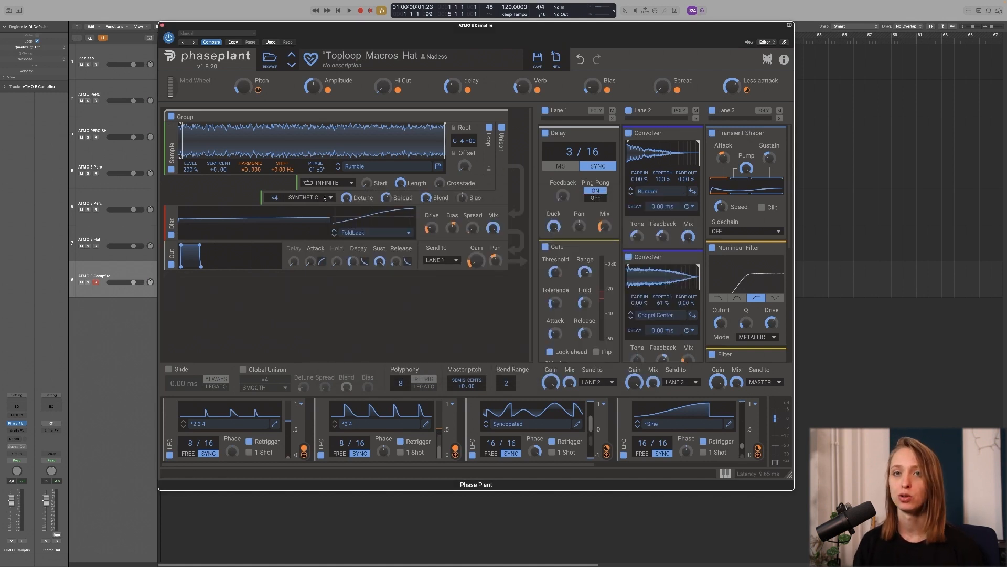